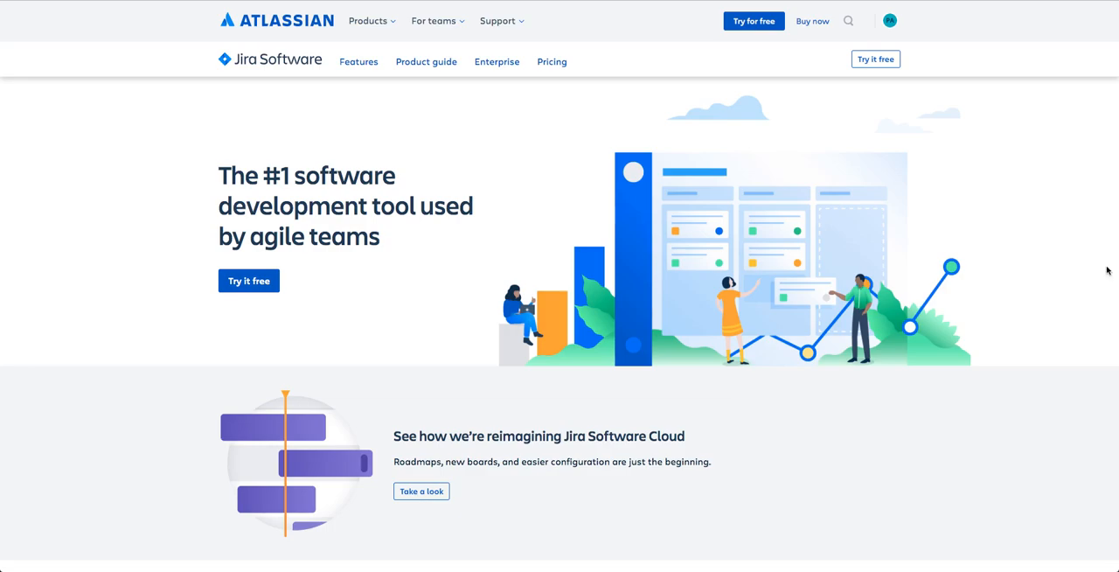
Start the free trial of Jira Software on its own and enter the account e-mail in the sign-up form.
left_click(873, 59)
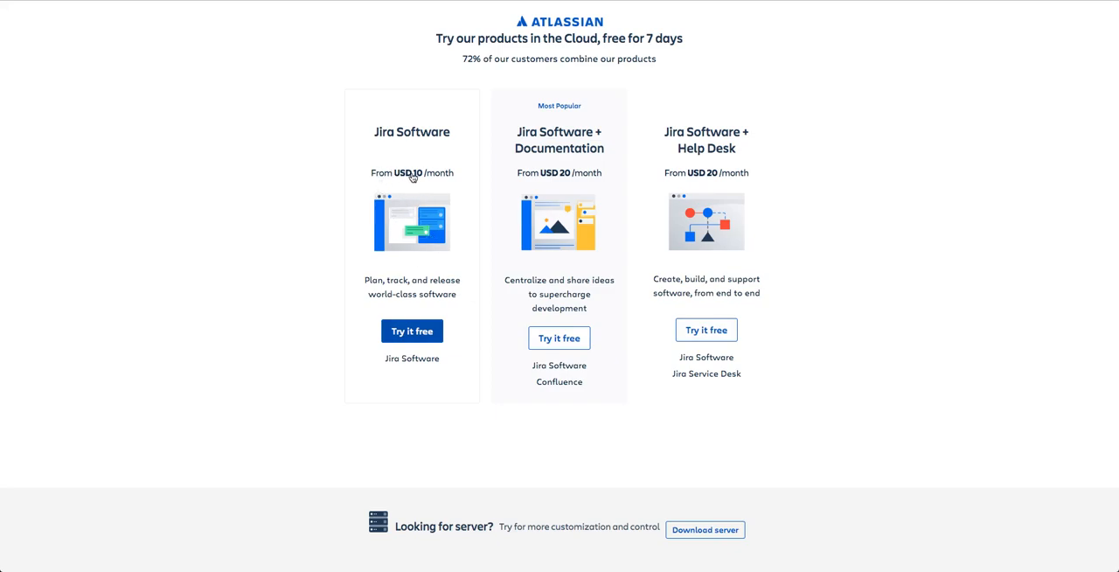
left_click(412, 336)
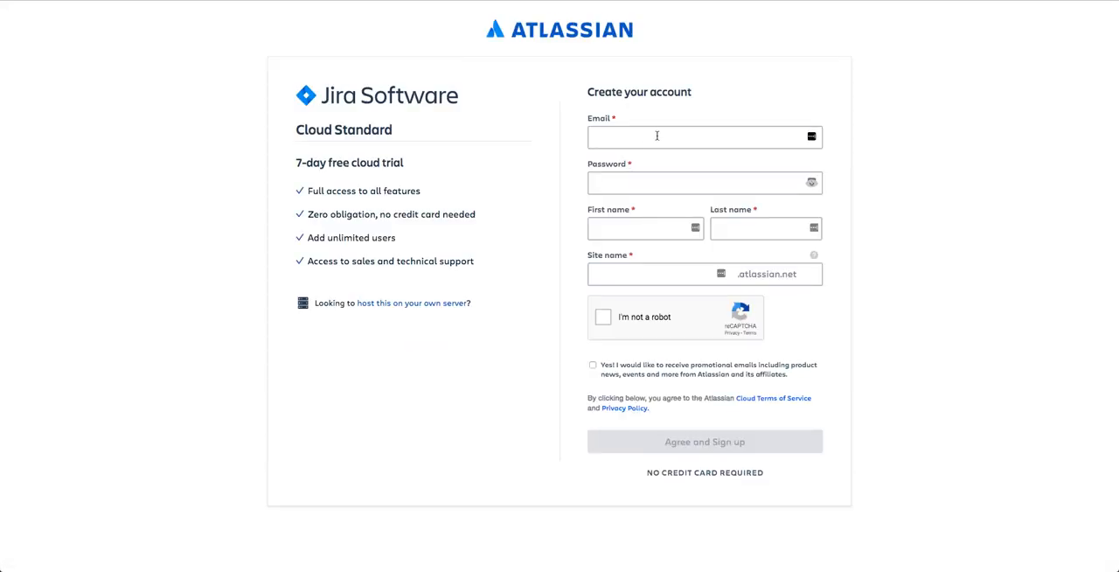
left_click(656, 139)
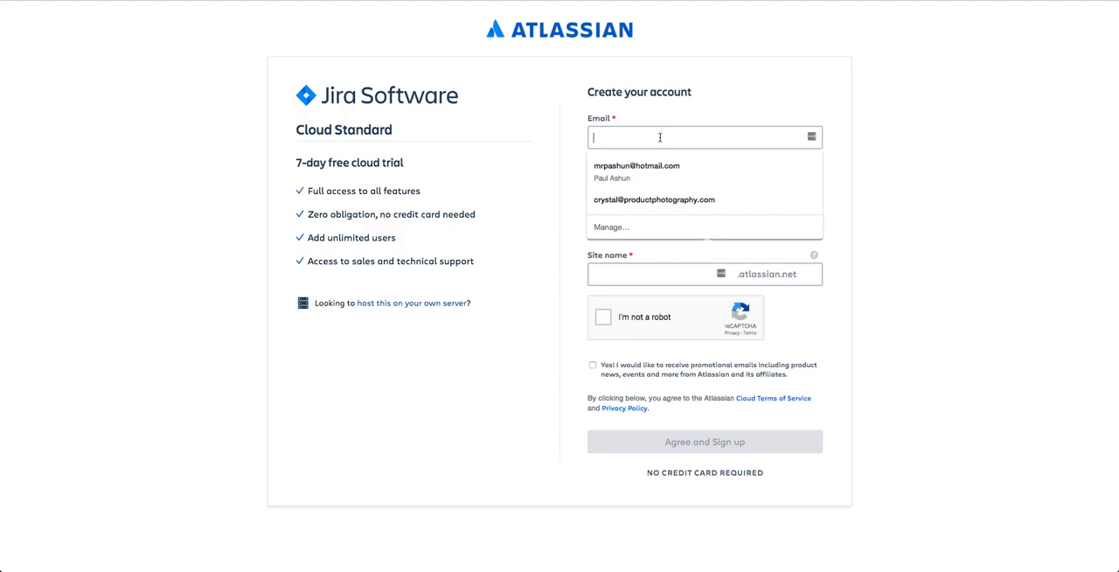
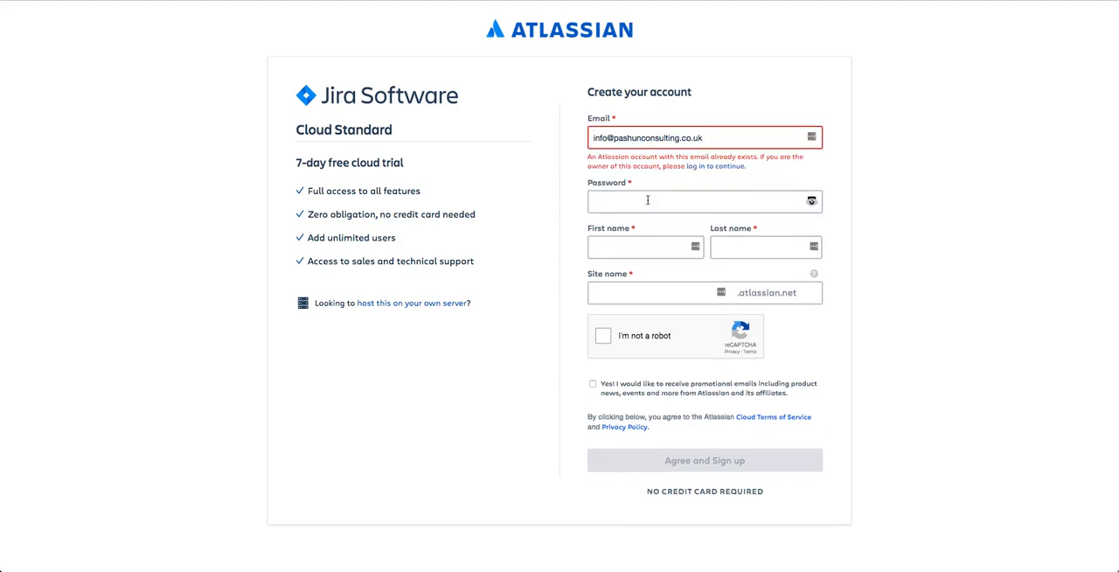
Enter the account password and fill in the first and last name from the saved suggestion.
type("•••••••")
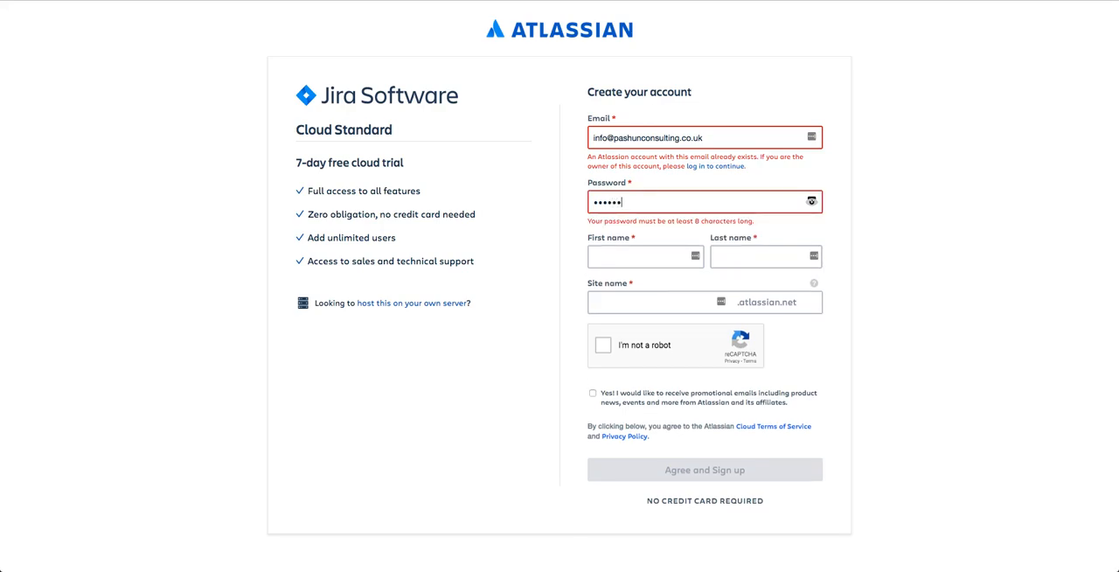
type("•")
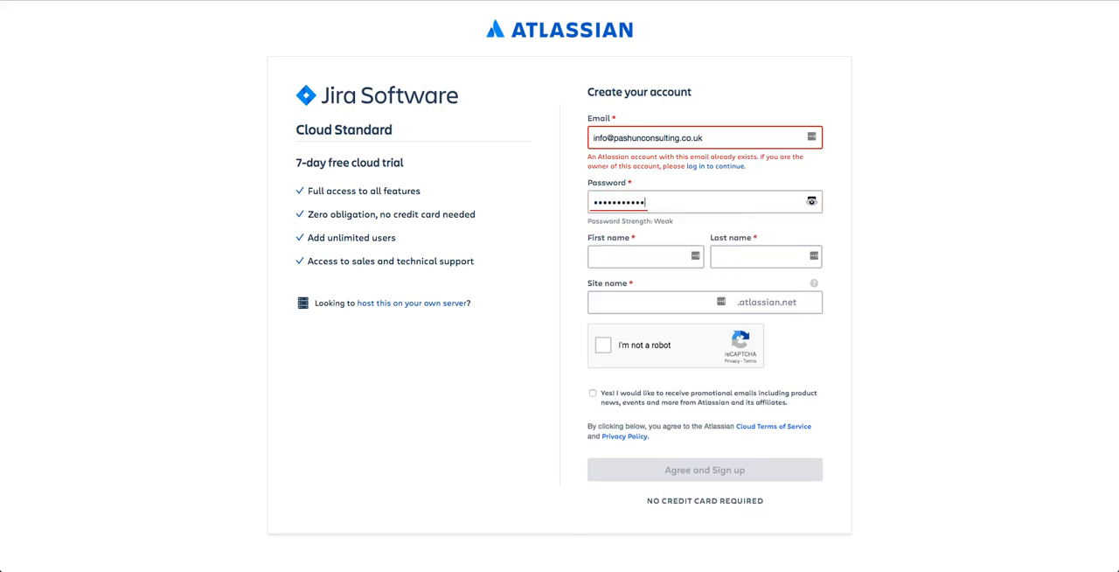
left_click(628, 257)
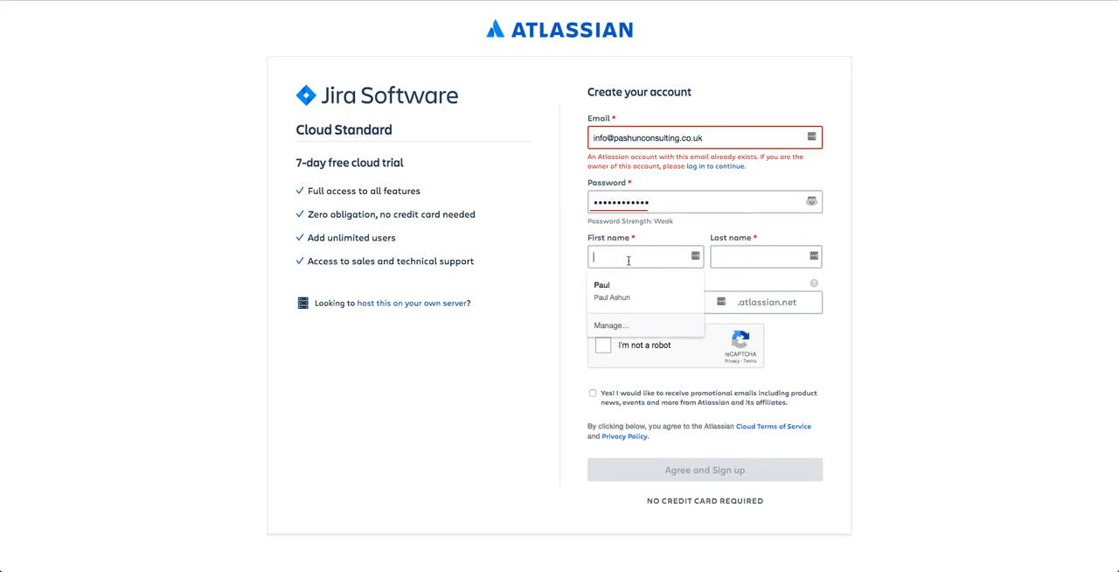
left_click(647, 291)
left_click(656, 306)
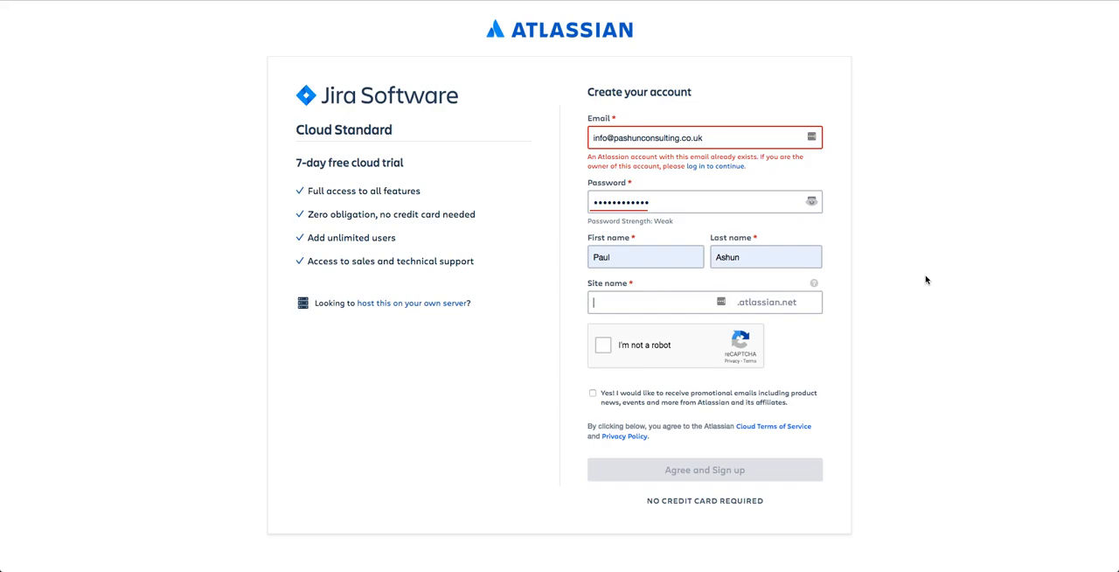
Set the site name to pashunwebsite and complete the "I'm not a robot" check.
type("pashunwebsite")
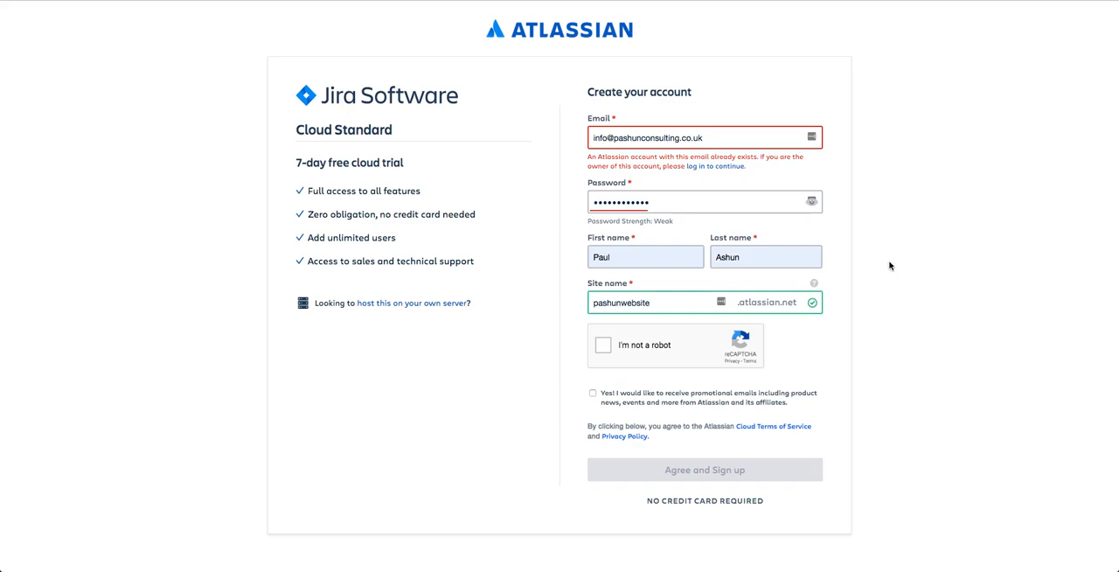
left_click(601, 346)
Replace the part of the account e-mail before the @ and submit the sign-up, declining to save the login in LastPass.
left_click_drag(610, 140, 556, 133)
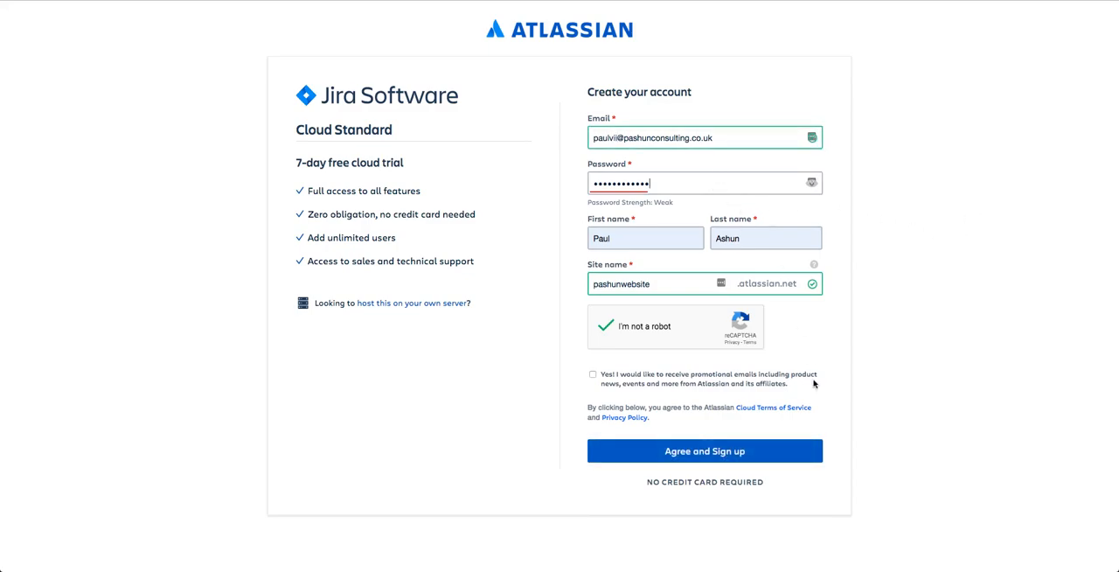
left_click(719, 452)
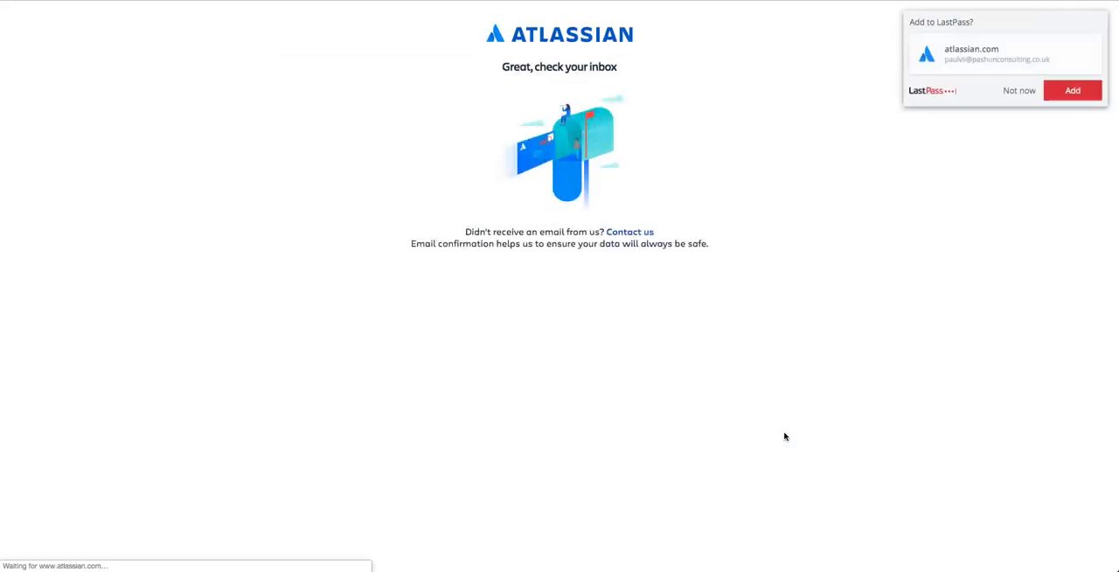
left_click(1014, 91)
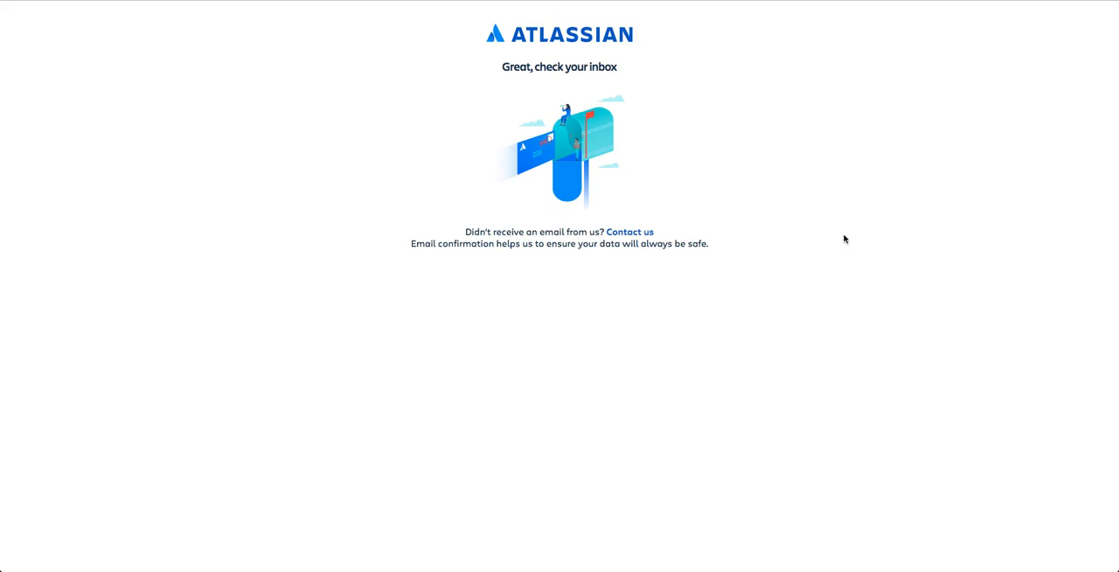
key("super+Tab")
key("super+Tab")
key("super+Tab")
key("super+Tab")
key("super+Tab")
key("super+Tab")
key("super+Tab")
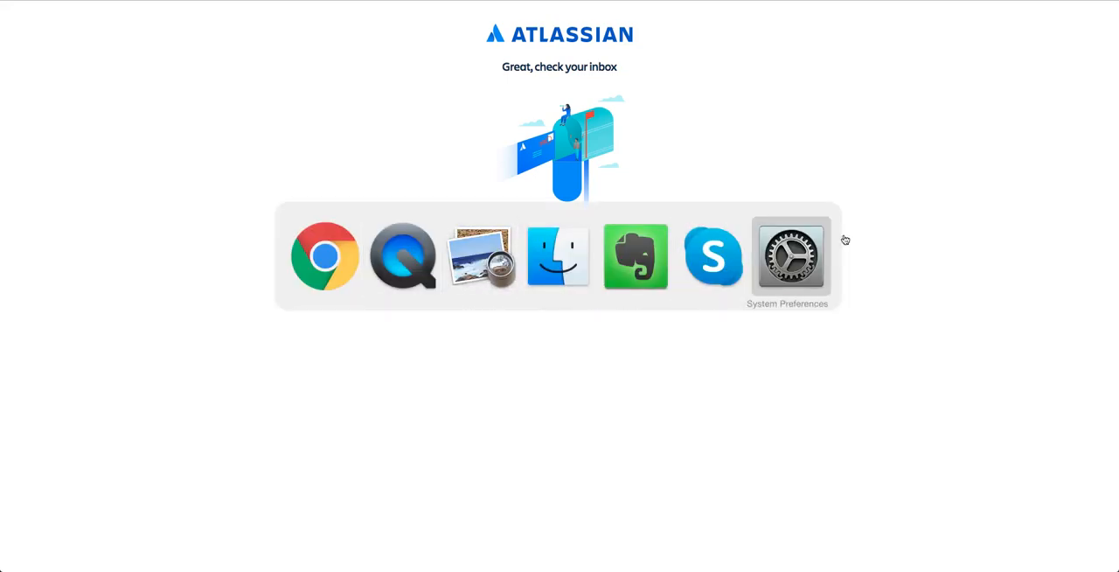
Switch to the Outlook mail window and make it taller.
left_click(302, 1)
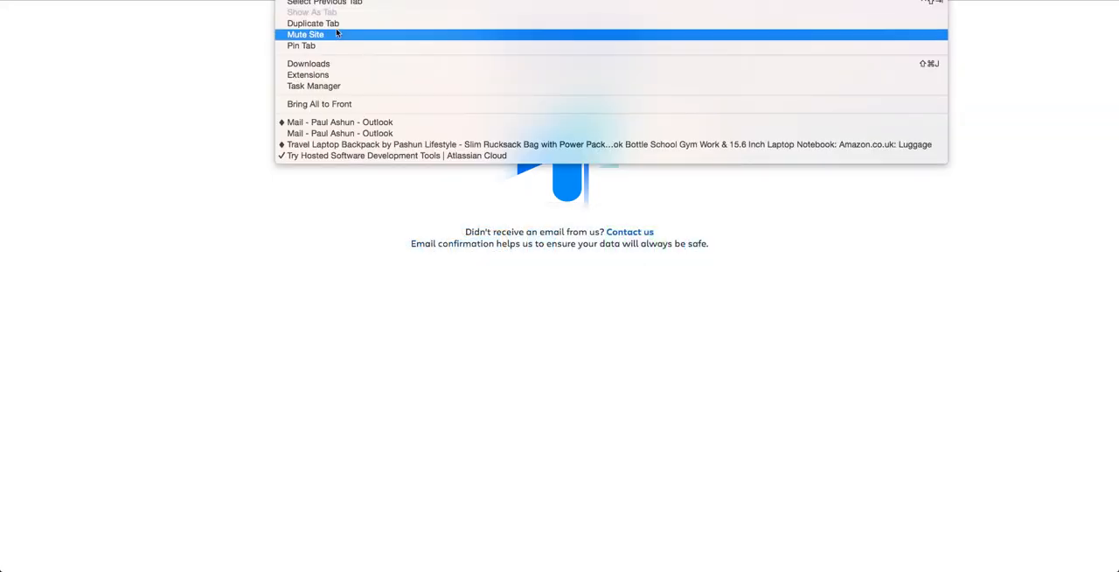
left_click(358, 133)
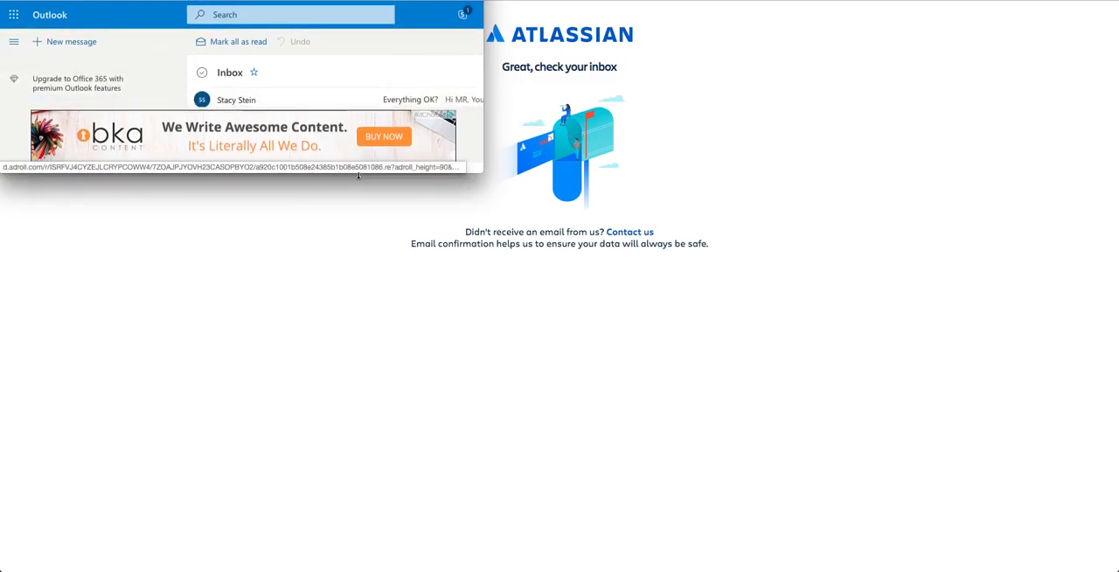
left_click_drag(358, 174, 337, 242)
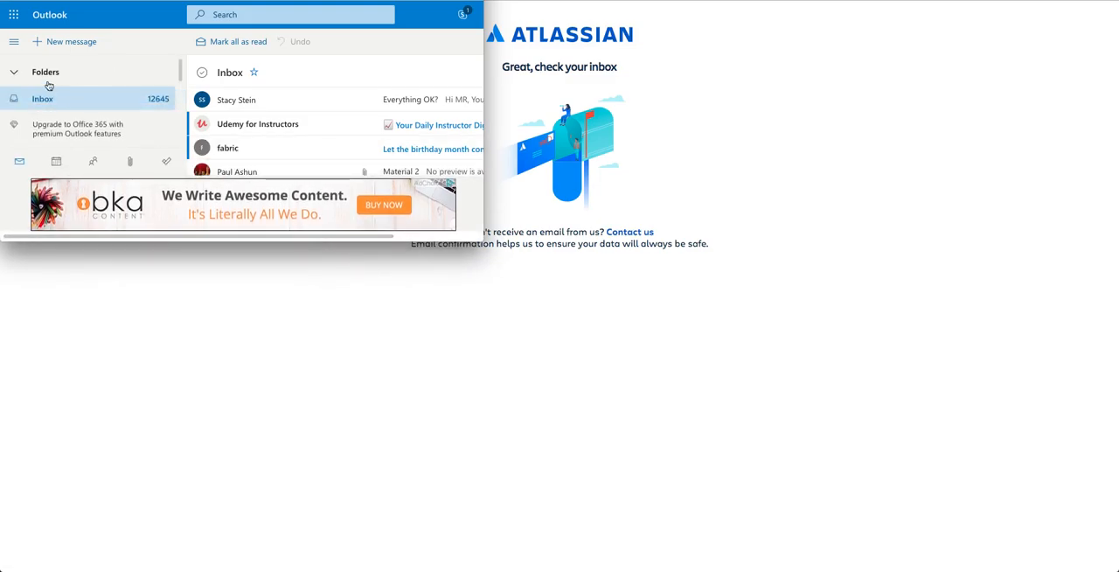
Open Atlassian's verification message in the Junk Email folder and verify the e-mail address.
scroll(74, 96, "down", 2)
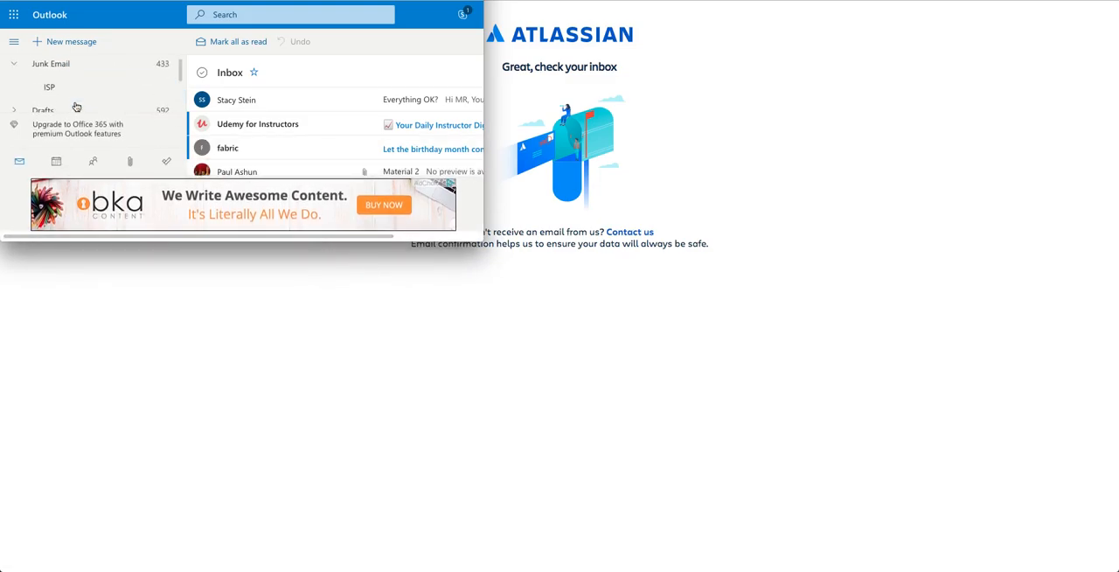
left_click(82, 80)
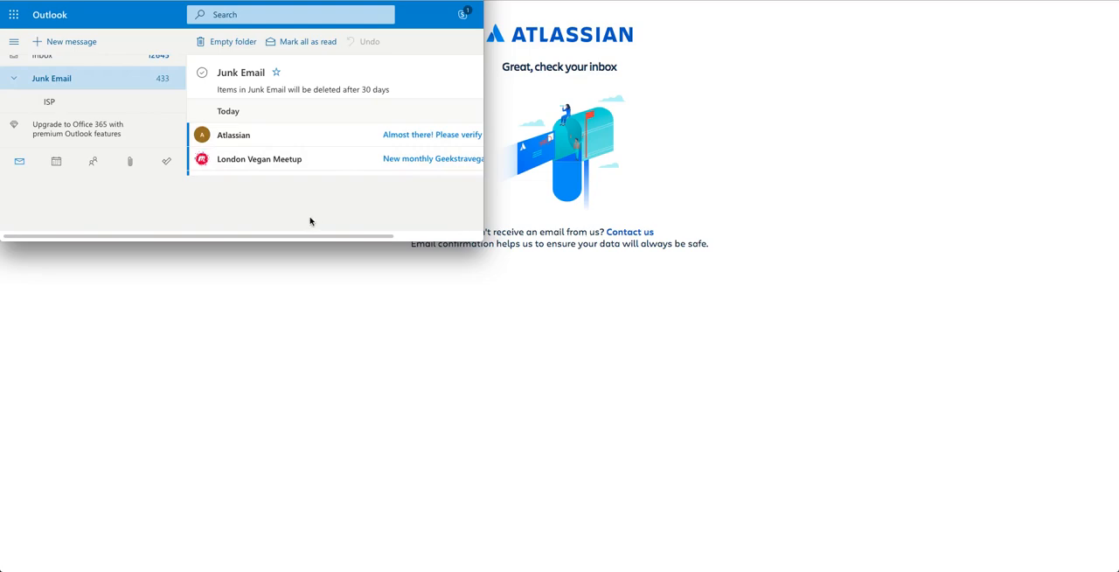
left_click(431, 131)
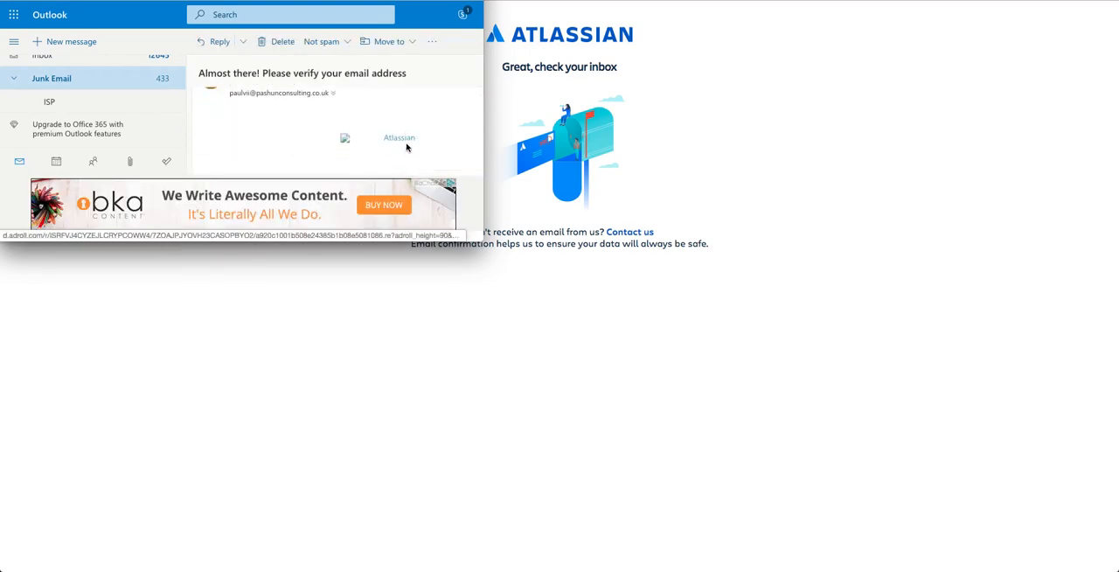
scroll(405, 148, "down", 3)
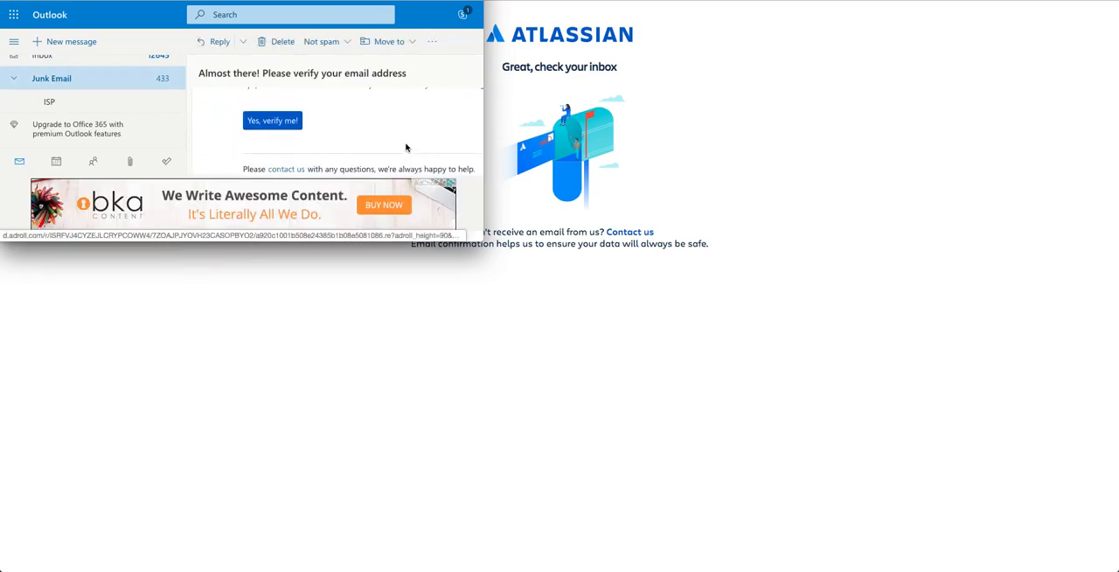
left_click(273, 98)
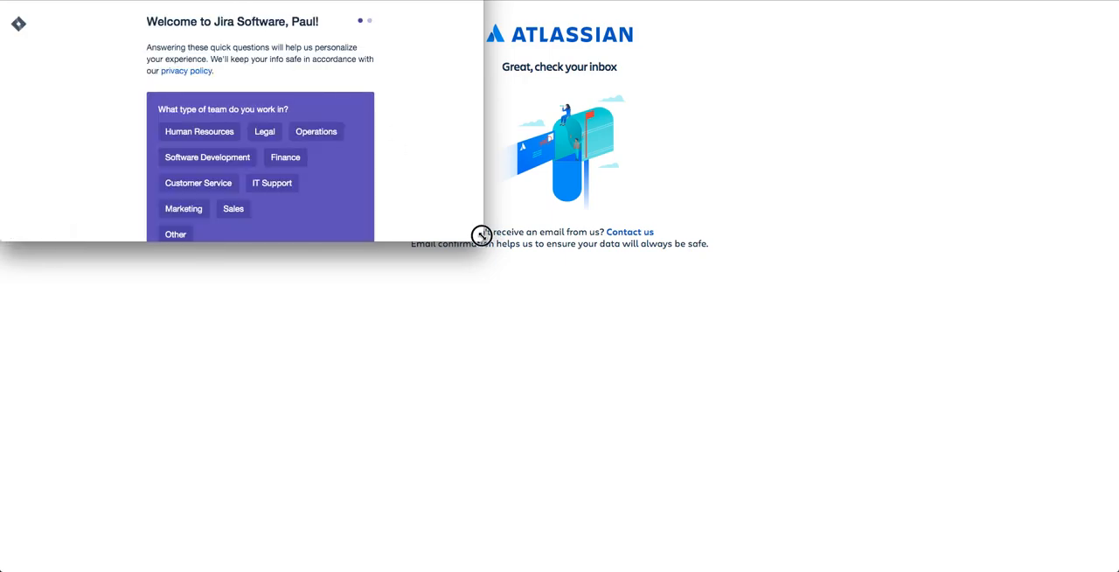
Enlarge the Jira welcome window to fill the screen and answer Software Development as team type and Project Manager as role.
left_click_drag(482, 235, 1114, 568)
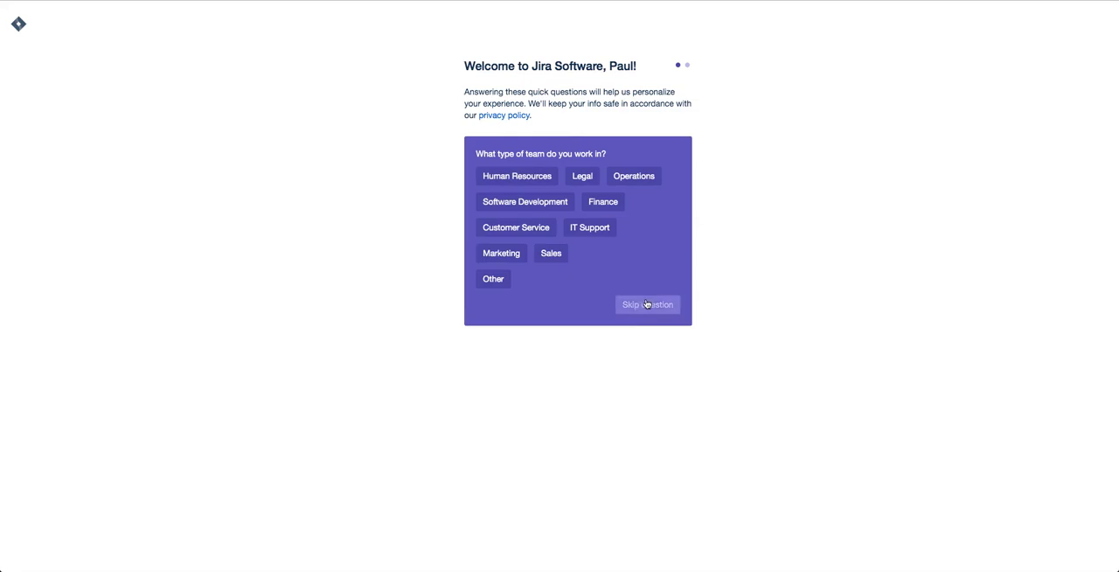
left_click(506, 206)
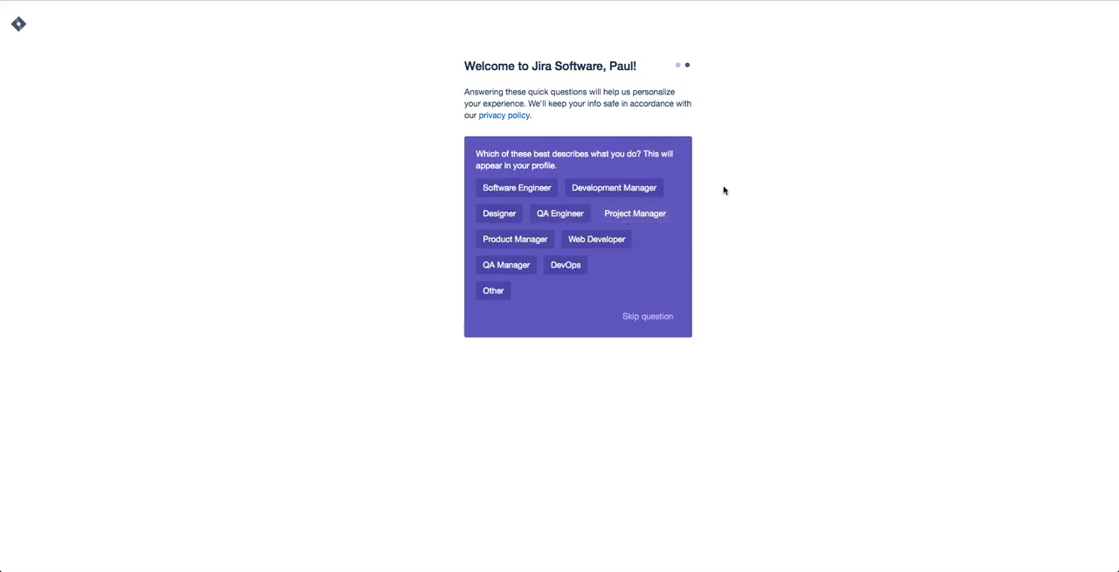
left_click_drag(477, 154, 661, 167)
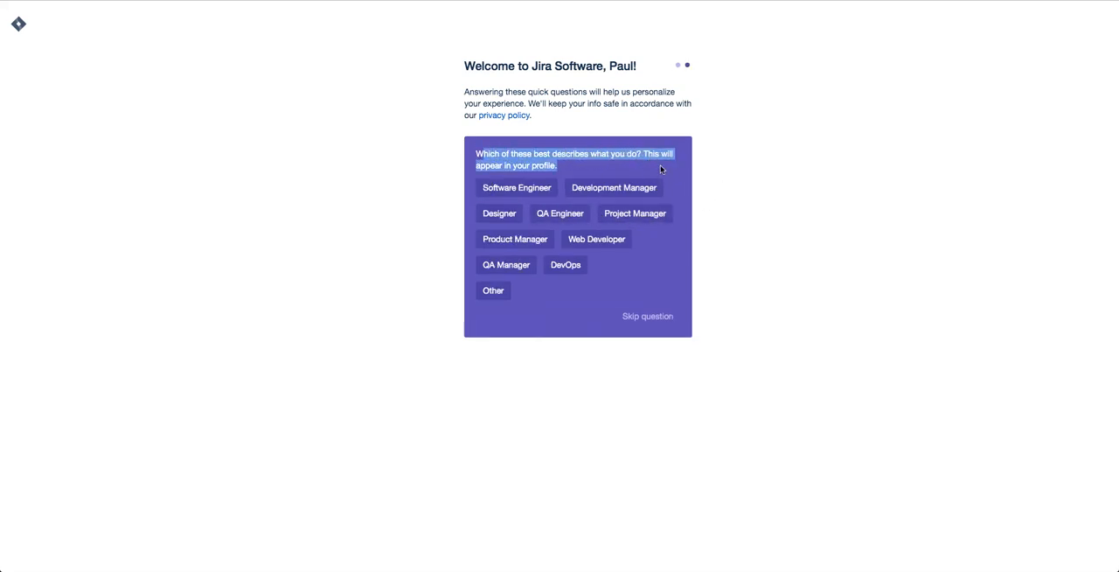
left_click(661, 168)
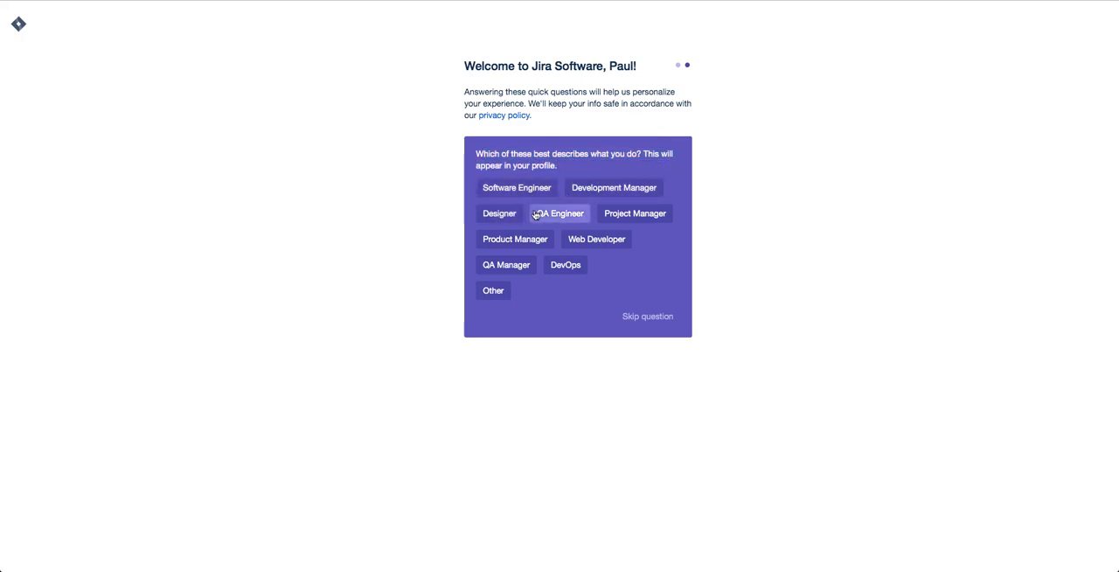
left_click(638, 216)
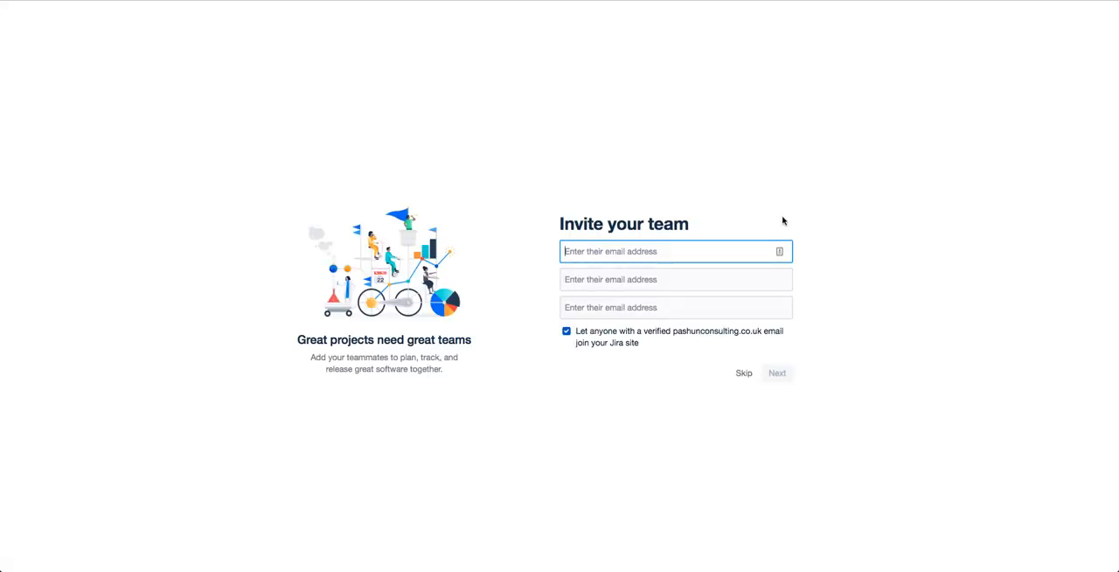
Disallow joining the Jira site with a verified company e-mail and skip inviting teammates.
left_click(567, 332)
left_click(744, 373)
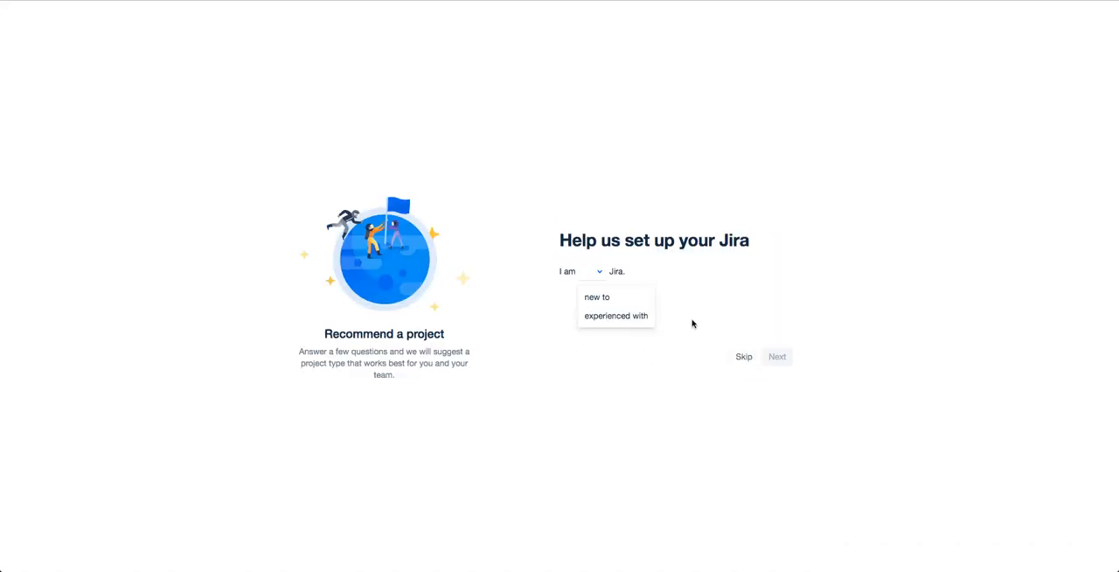
Answer the setup questions as new to Jira, new to agile methodologies, working on features with a tight schedule, and submit them.
left_click(611, 303)
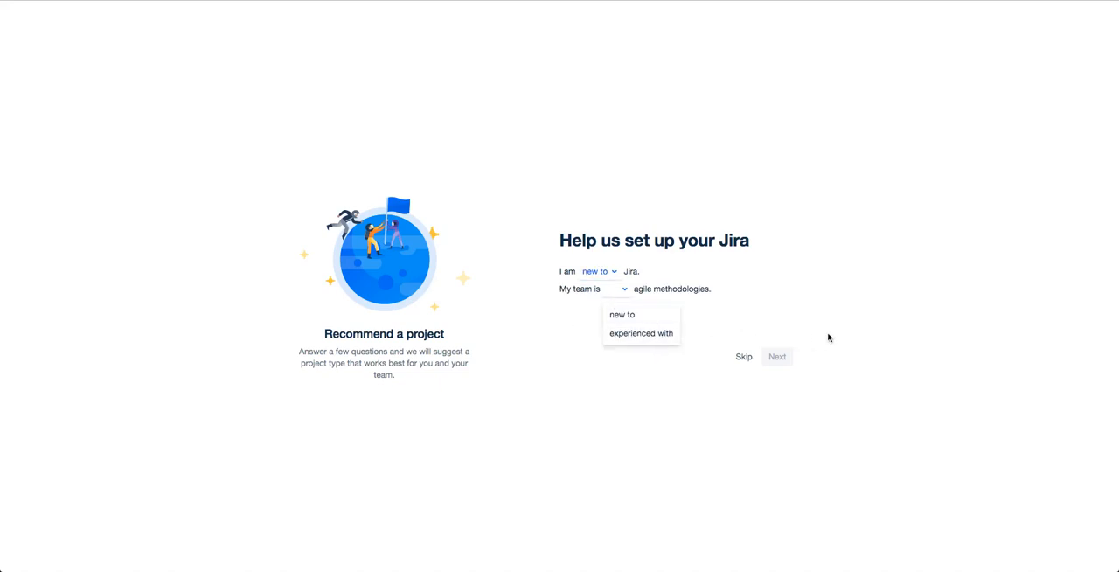
left_click(653, 316)
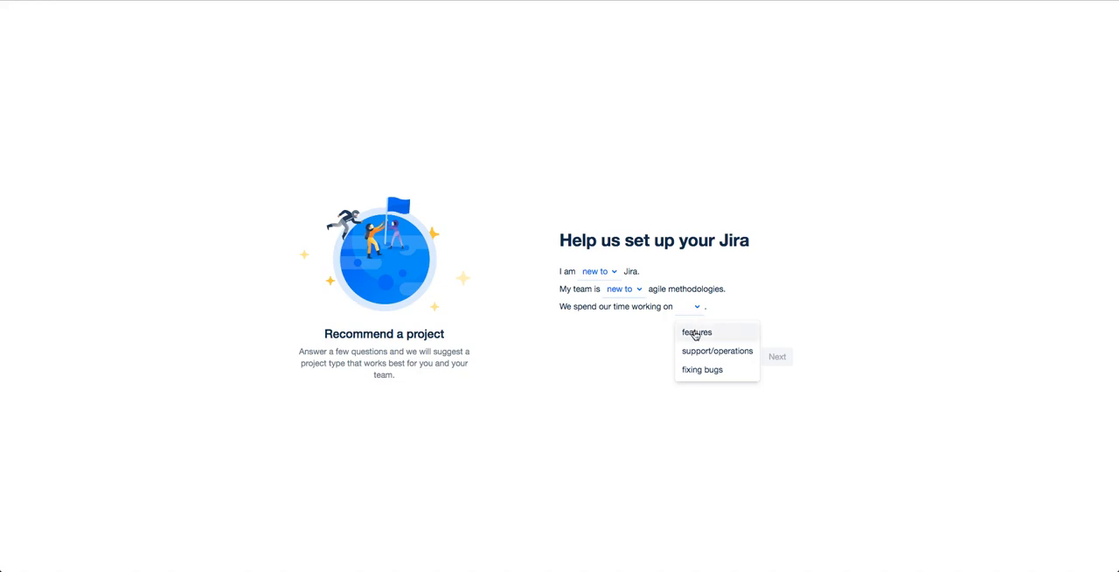
left_click(696, 333)
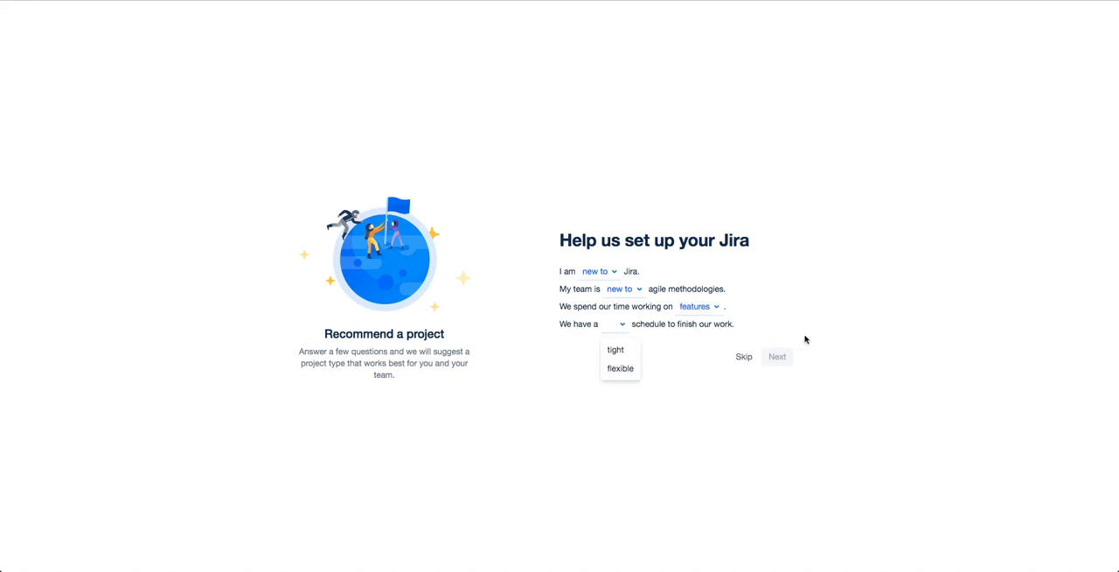
left_click(622, 353)
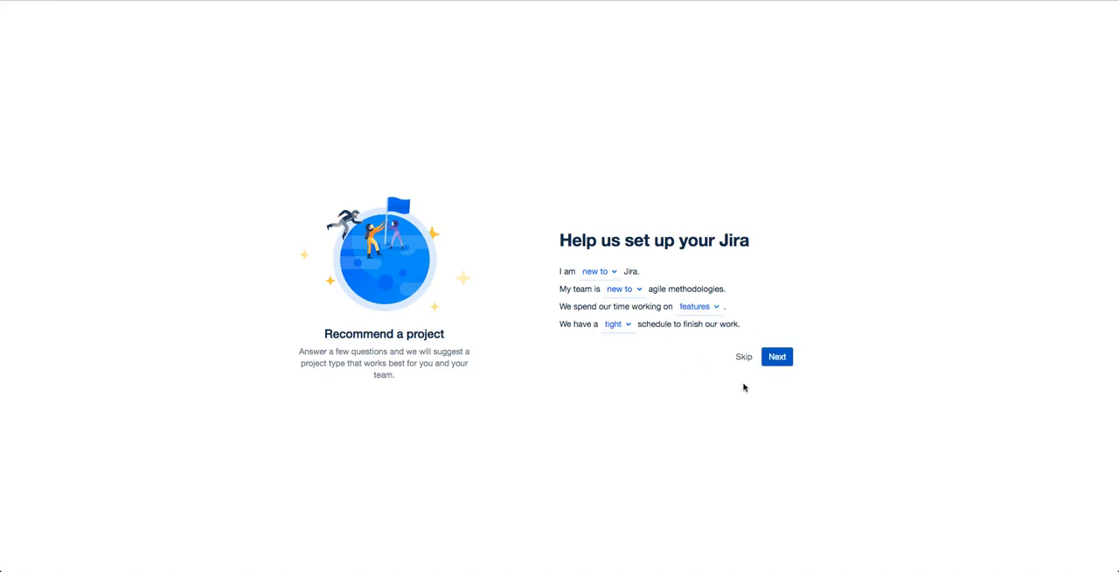
left_click(780, 357)
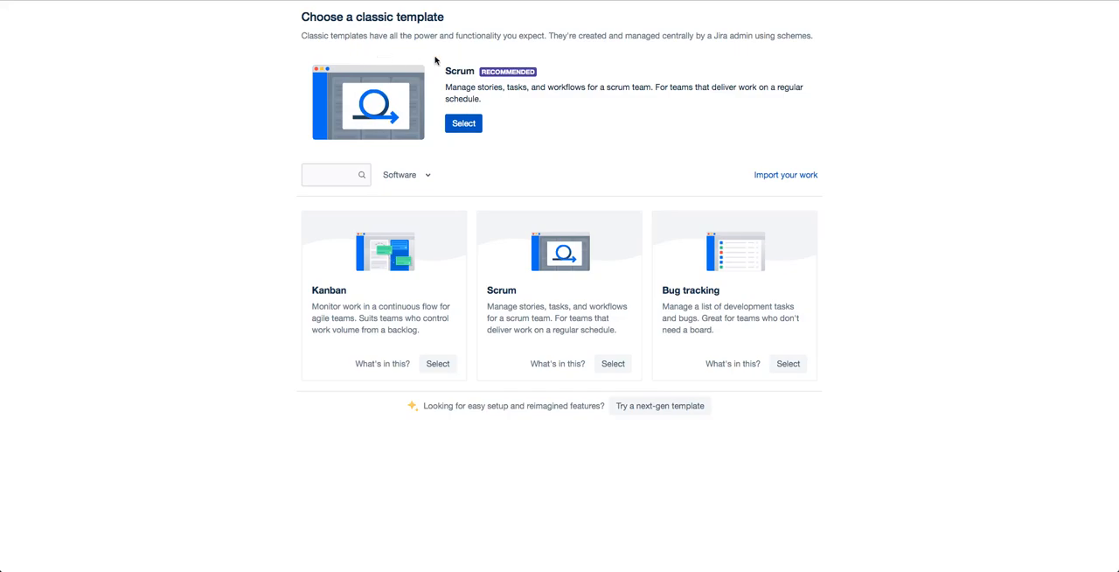
Choose the recommended classic Scrum template and name the new project "Pashun Website".
left_click(463, 125)
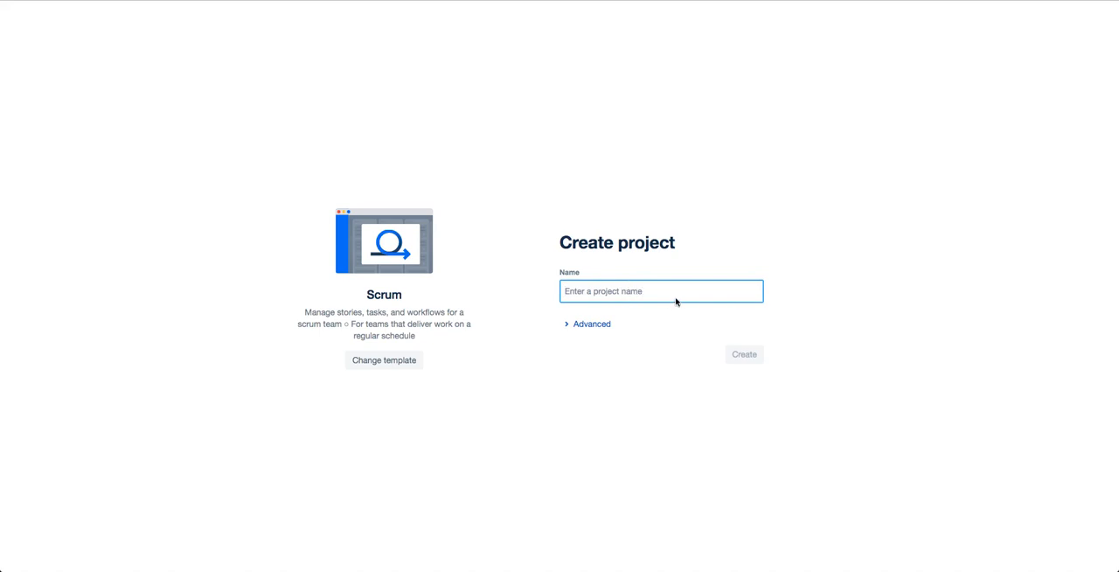
type("Pashun ")
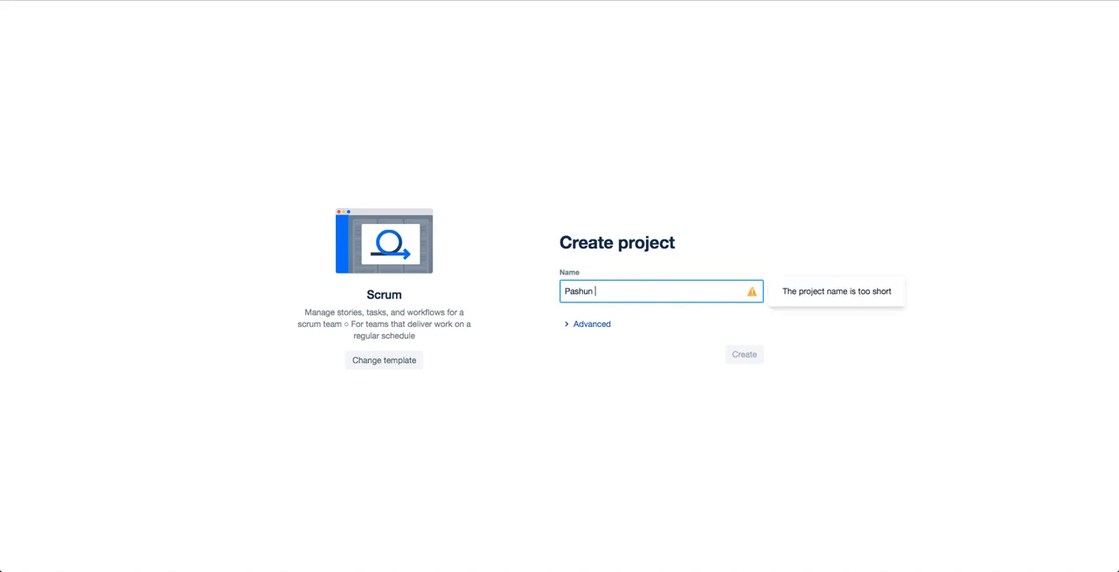
type("Website")
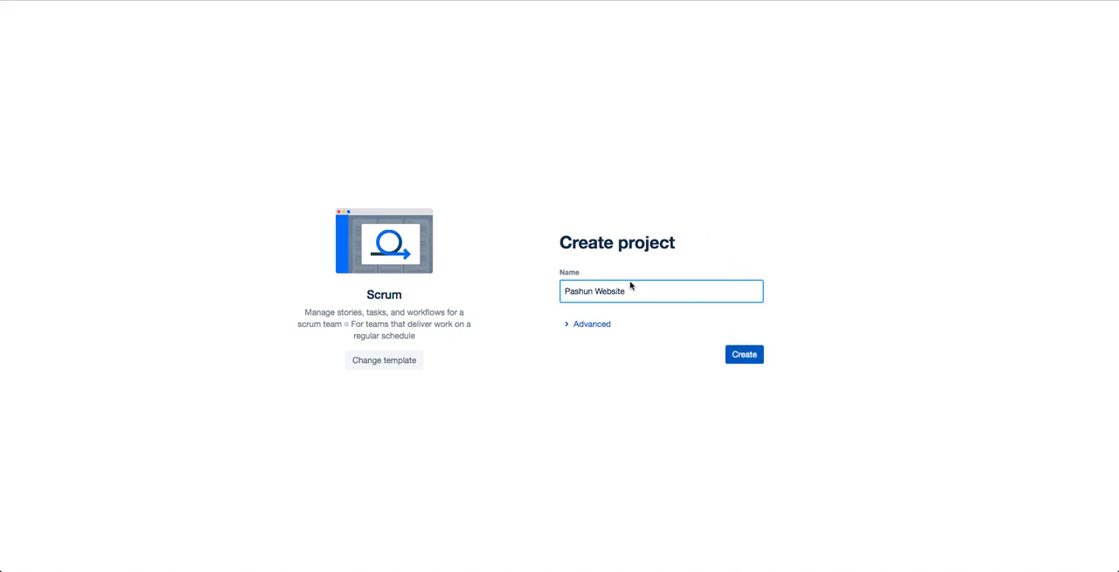
Set the project key to PWS in the advanced settings and create the project.
left_click(593, 325)
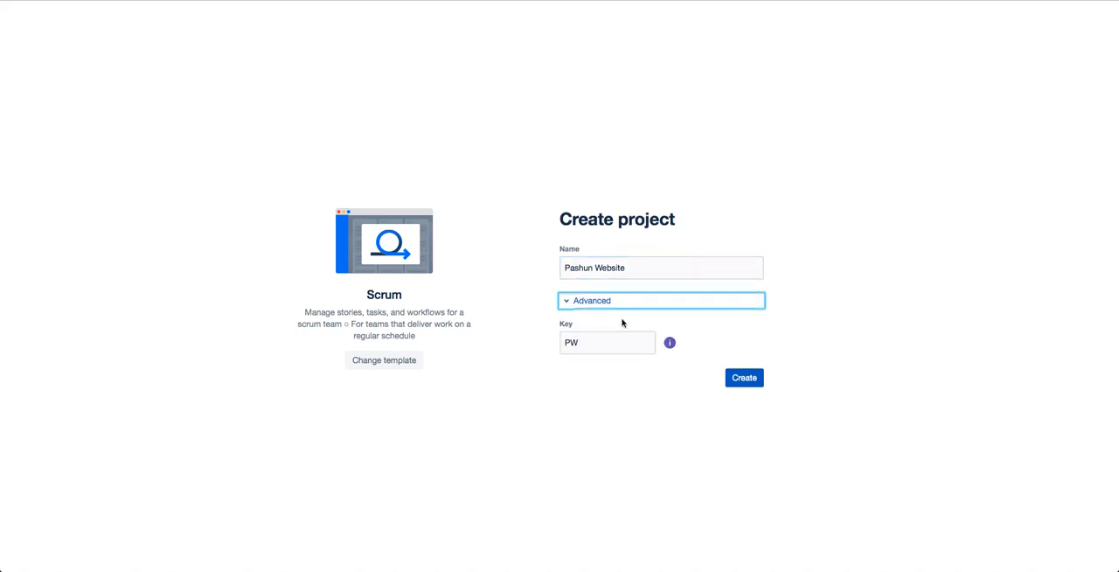
left_click(607, 344)
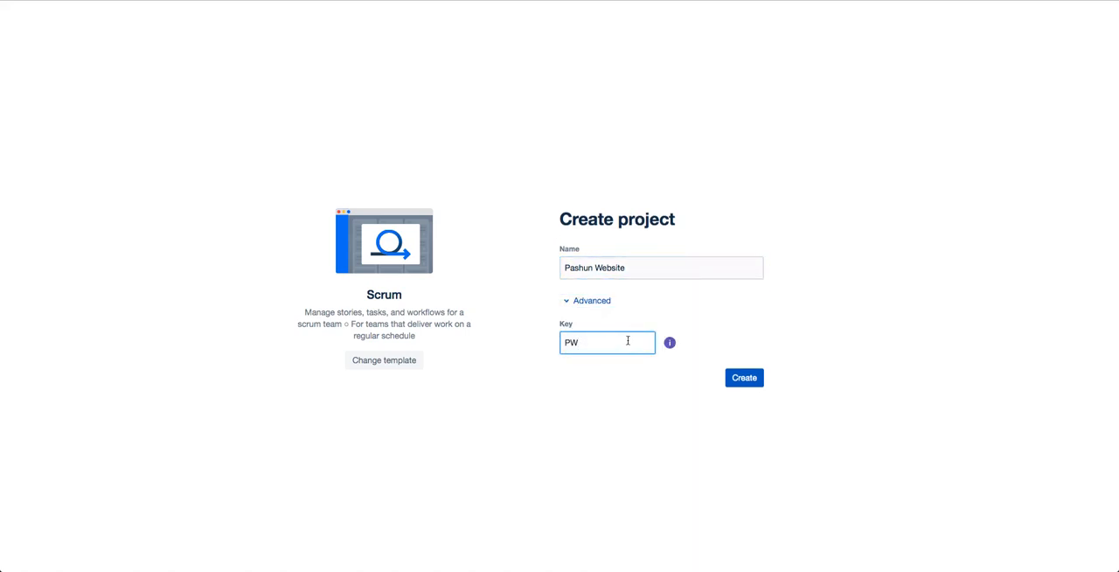
type("S")
left_click(798, 386)
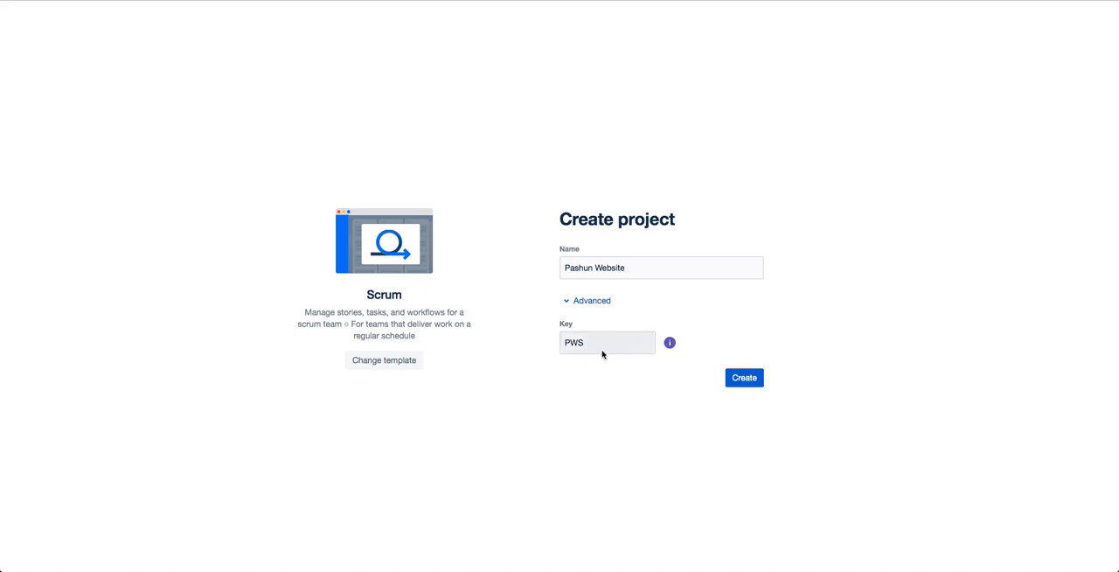
left_click(569, 341)
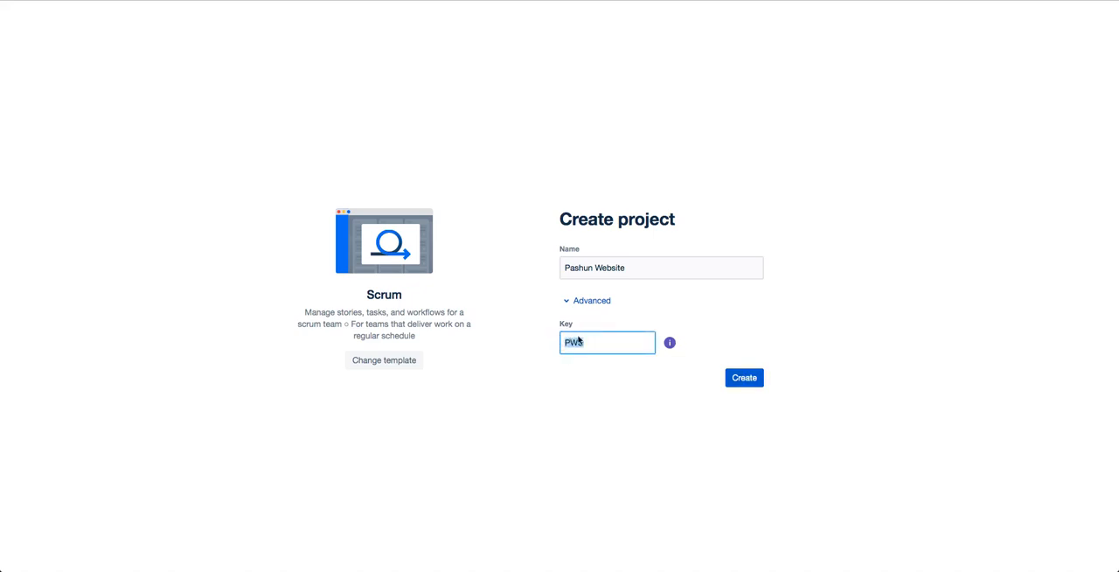
triple_click(599, 264)
left_click(844, 358)
left_click(745, 381)
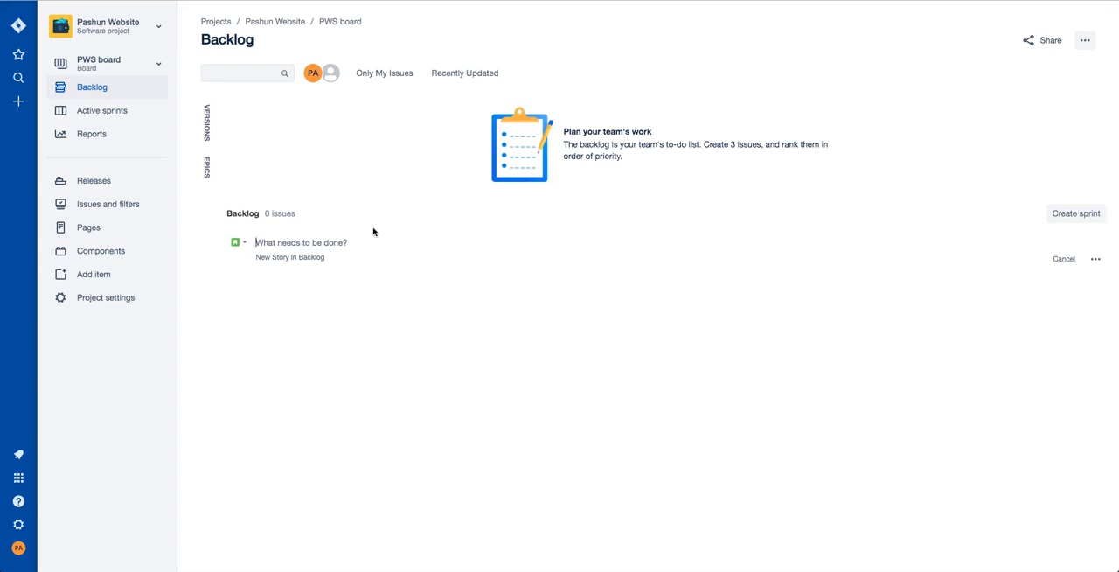
Add a backlog story reading "As a User I want a HomePage so that I can see an overview of what the company offers".
left_click(331, 245)
type("As a User I want a HomePage s")
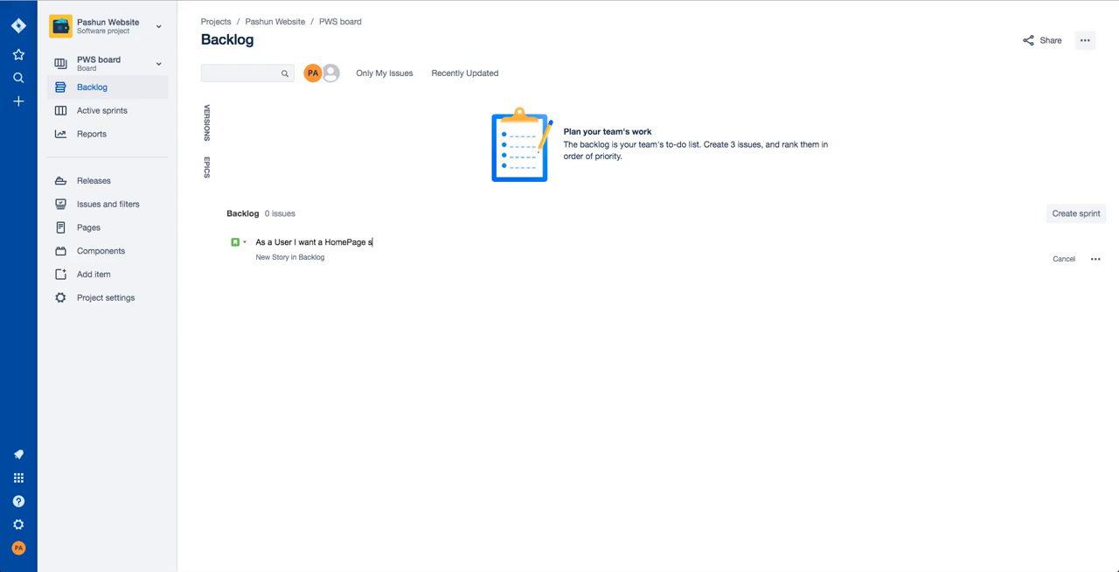
type("o that I can see an overview of")
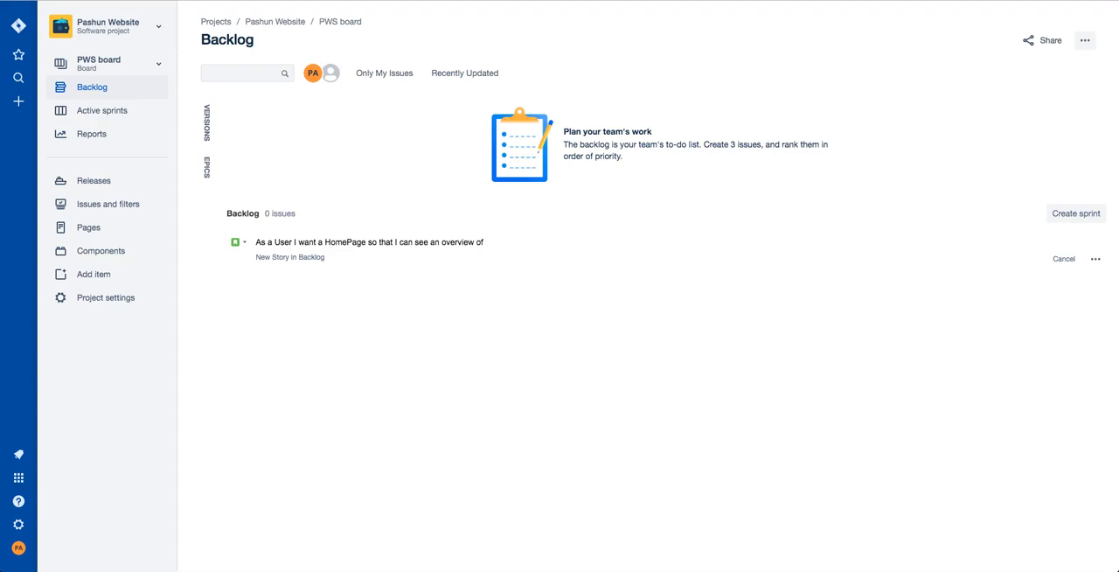
type(" what the company offers")
key("Return")
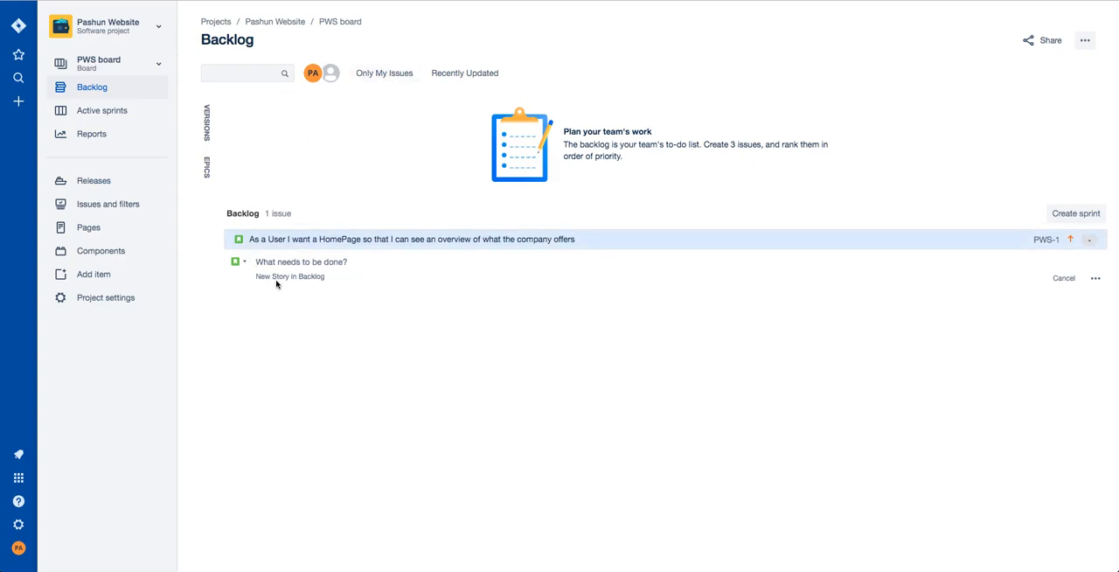
Add a second backlog story reading "As a User I want an About Page so that I can see the goals of the company".
mouse_move(278, 280)
left_mouse_down()
mouse_move(340, 277)
mouse_move(292, 277)
left_mouse_up()
left_click(306, 261)
type("As a User I want a")
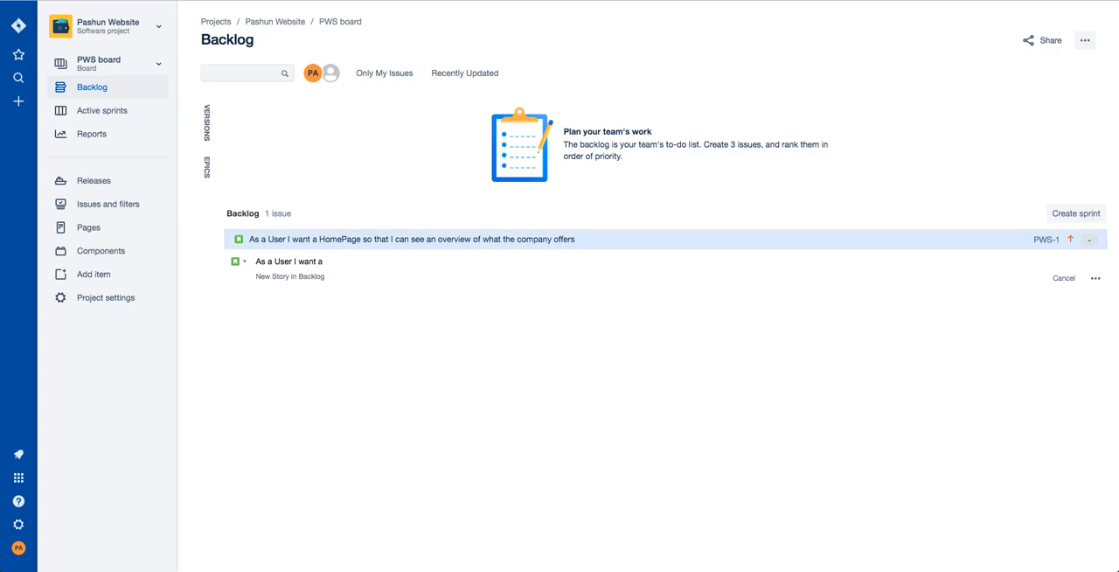
type("n About Page so that I can see wh the goals of the company")
key("Return")
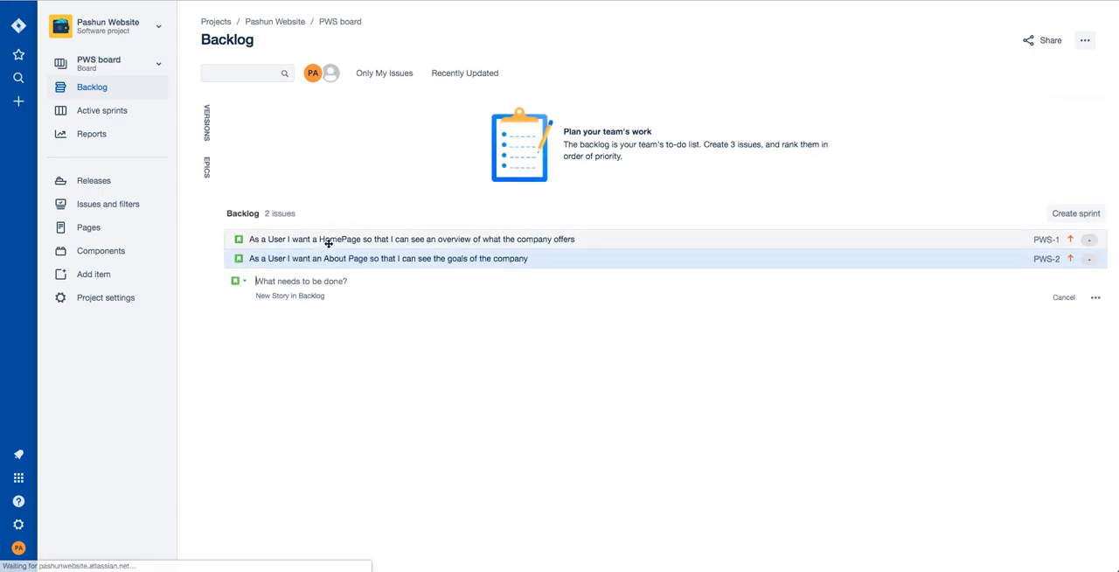
Open the first backlog story and correct "HomePage" to "Home Page" in its summary.
left_click(346, 241)
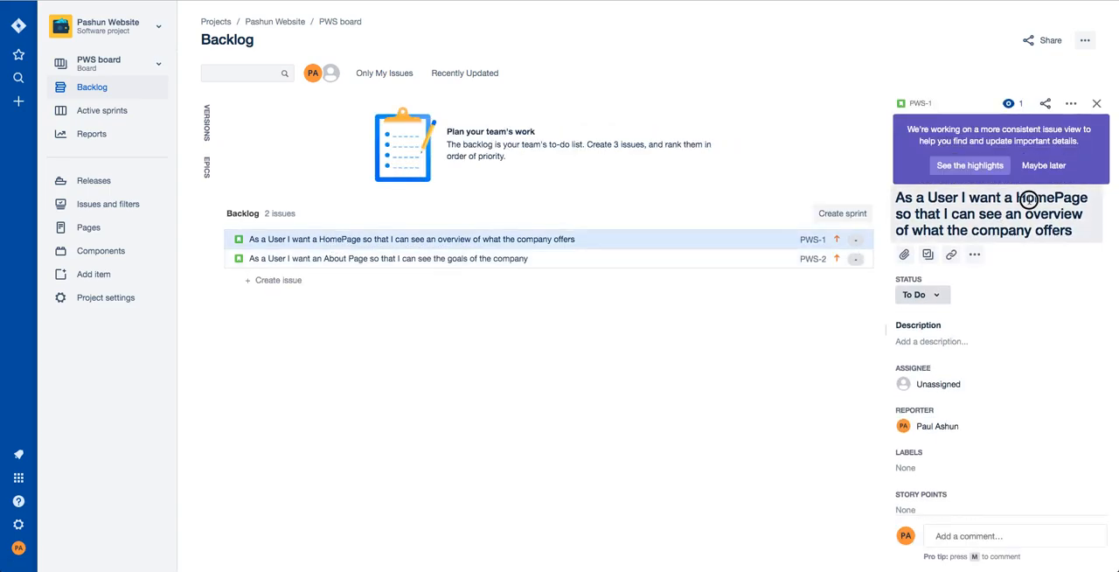
left_click(1054, 198)
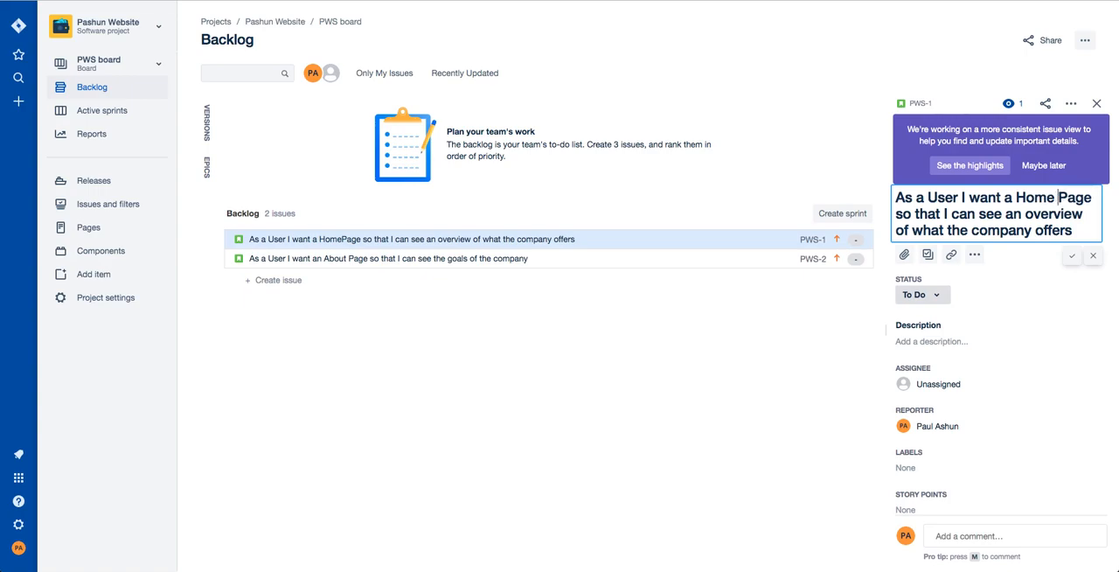
key("Return")
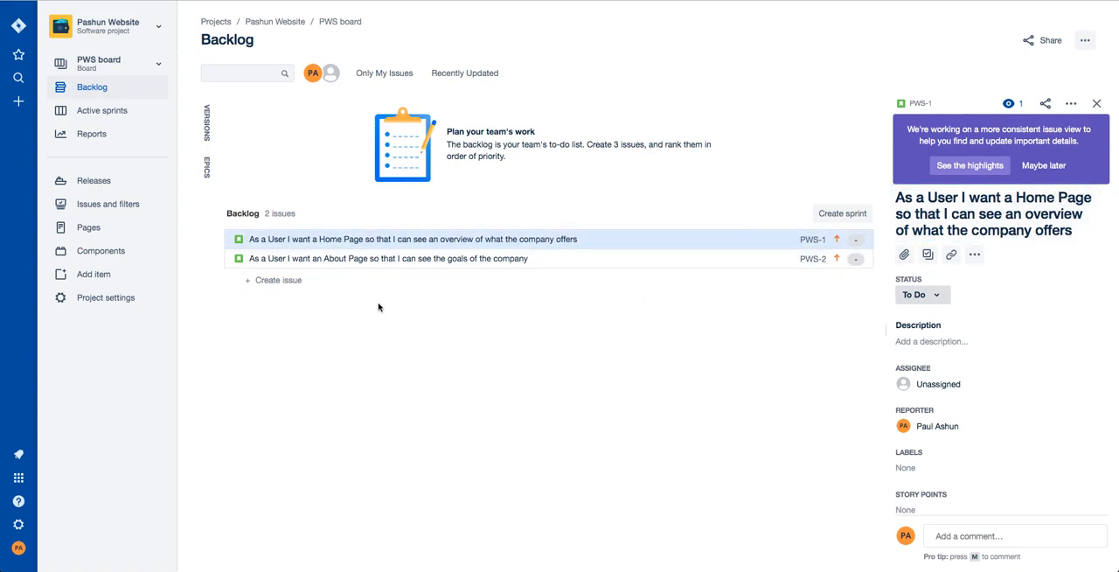
Add the story "As a User I want a Product Page so that I can see a list of products offered by the company" and dismiss the tip.
left_click(279, 281)
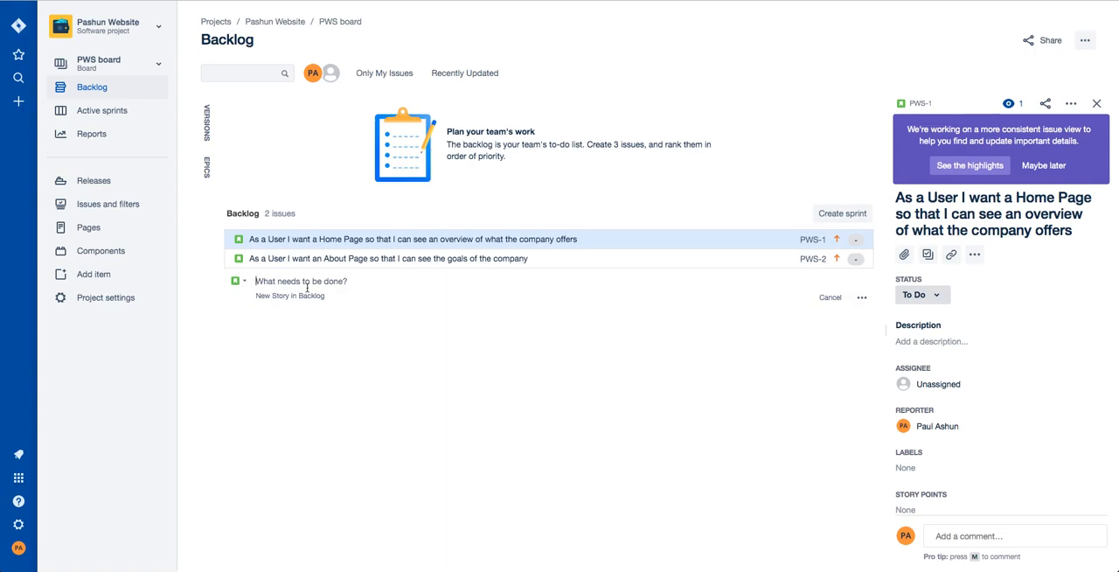
type("As a User")
type(" I a")
type(" want")
type(" aProduct Pa")
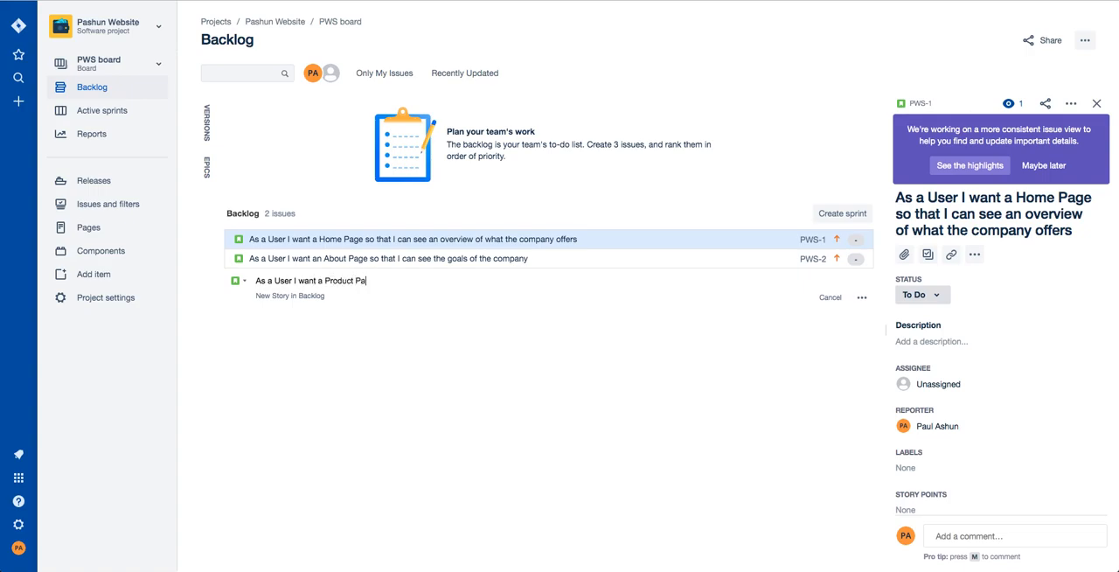
type("ge so that I can see a list o")
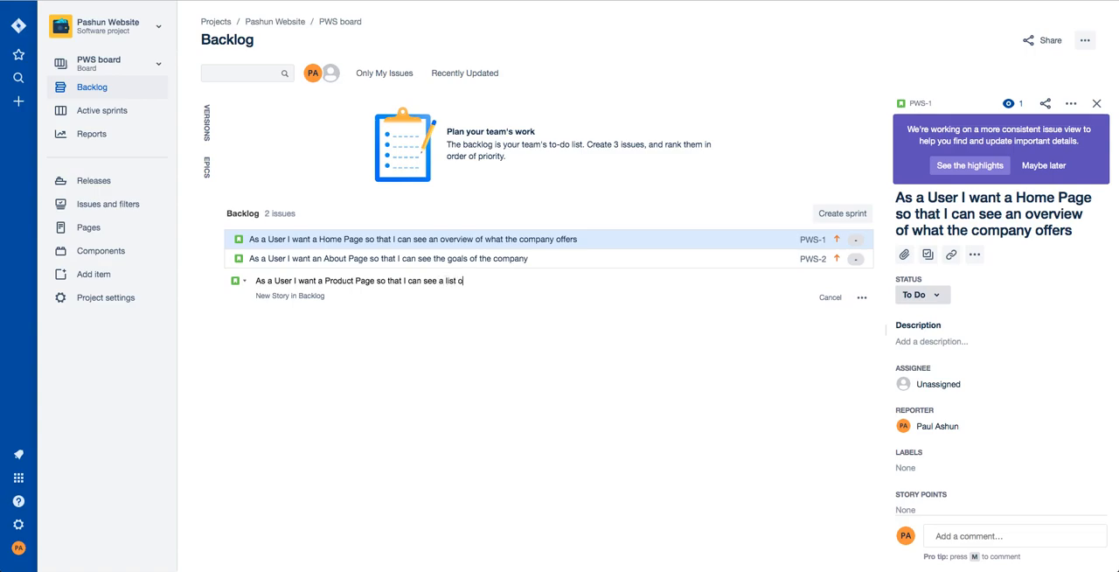
type("f products offered by the co")
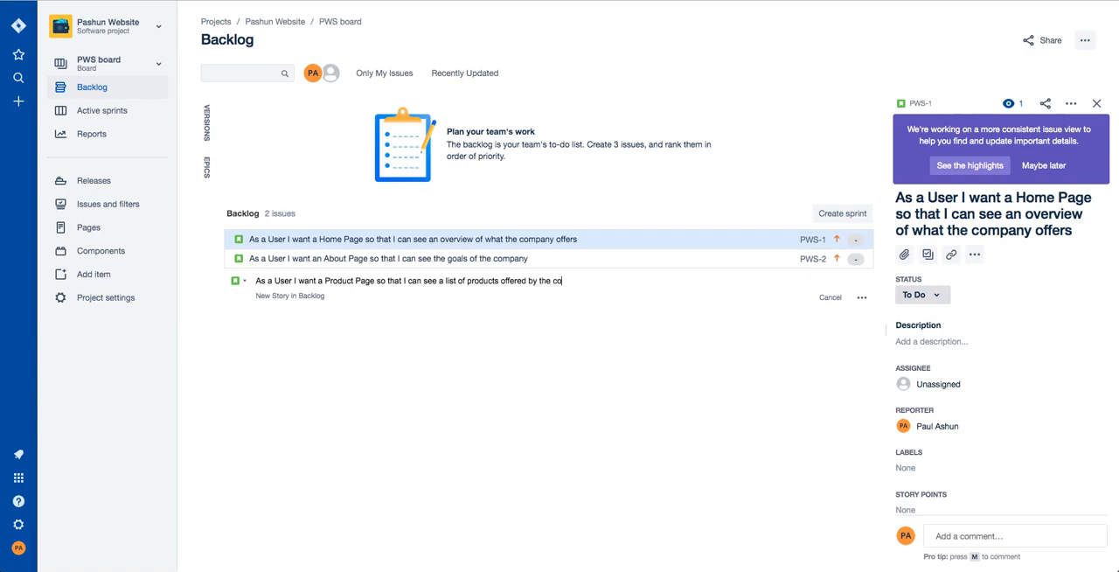
type("mpany")
key("Return")
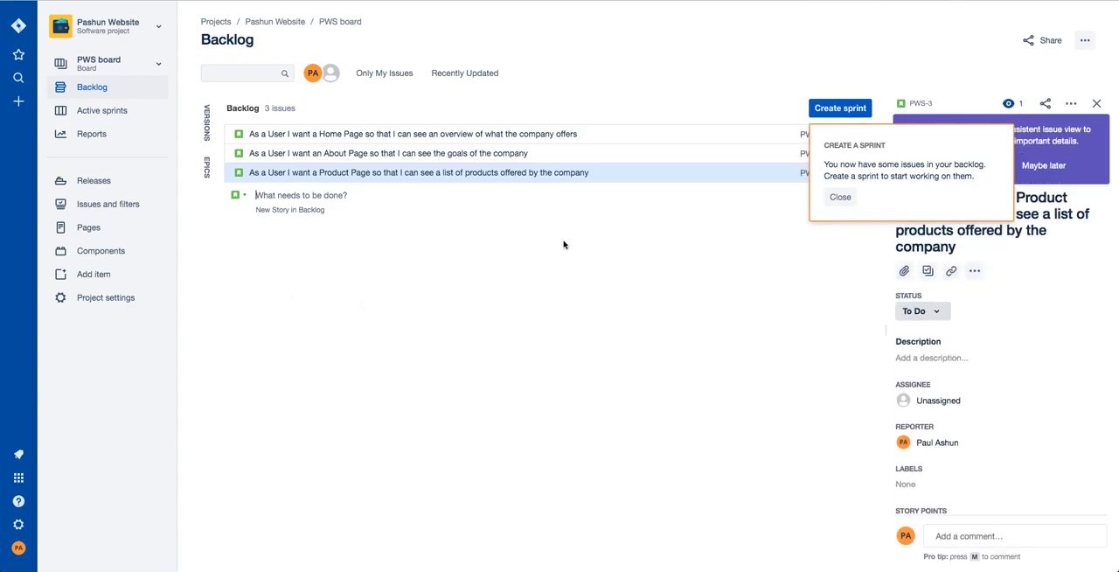
left_click(833, 199)
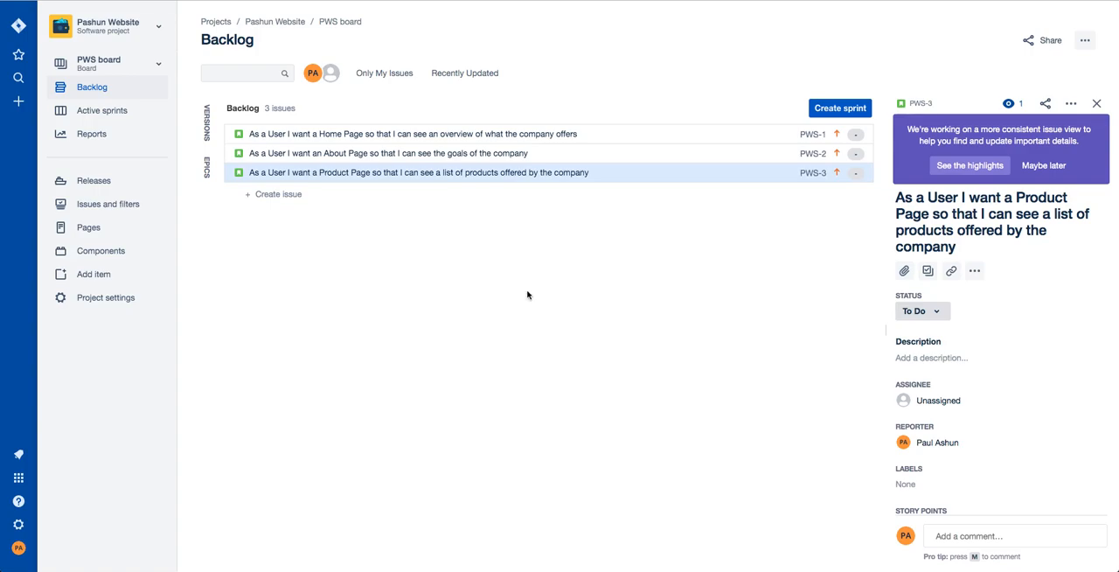
Start the Home Page story's description with the lines "ACCEPTANCE CRITERIA" and "The User should see:".
left_click(494, 132)
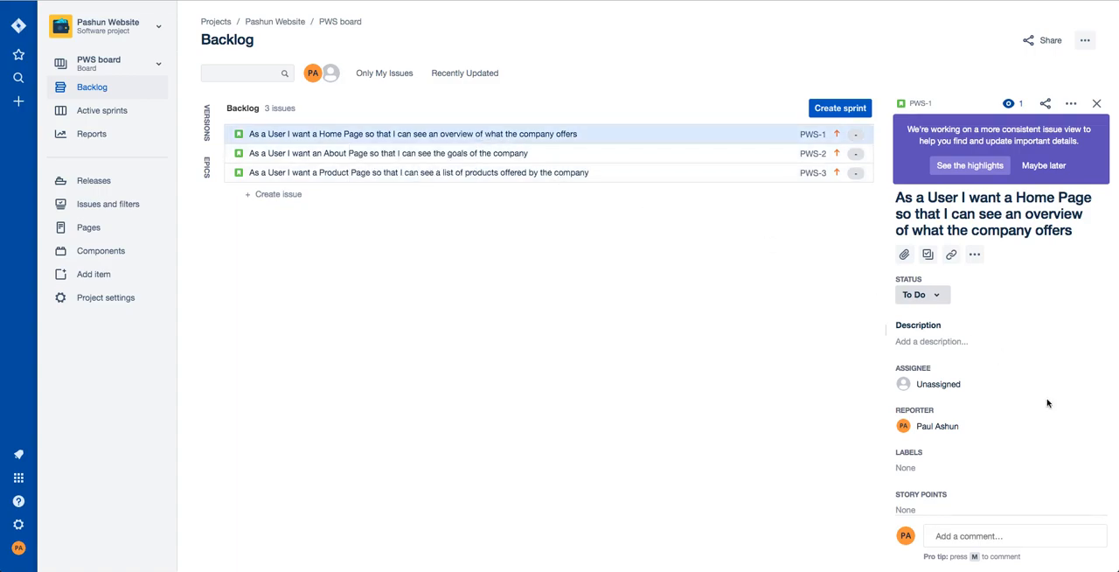
scroll(1046, 404, "down", 2)
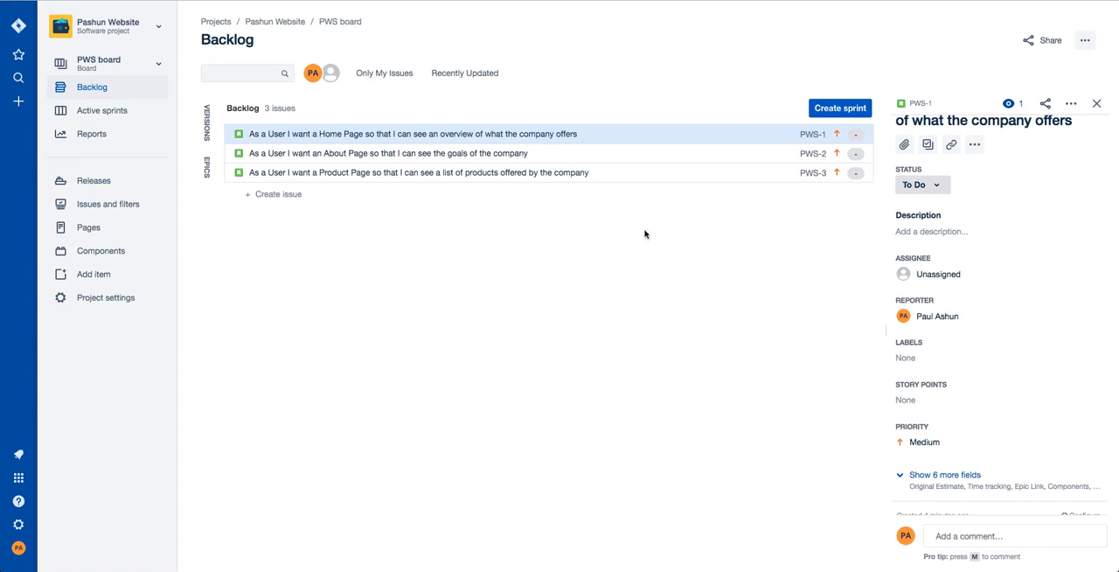
left_click(937, 233)
type("ACCEPTANCE")
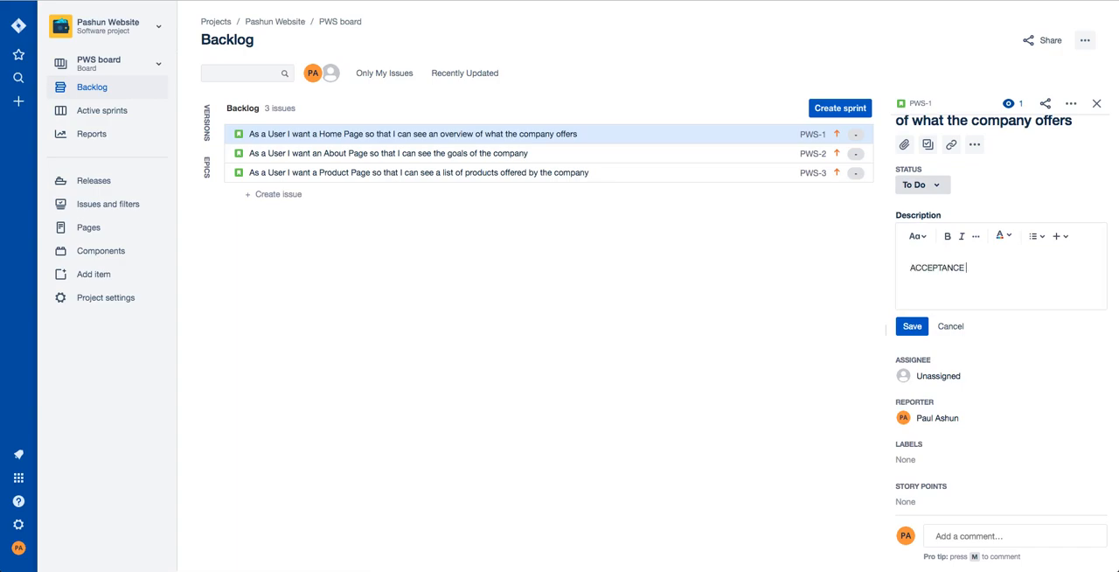
type(" CRITERIA-")
key("BackSpace")
key("BackSpace")
key("Return")
type("The User")
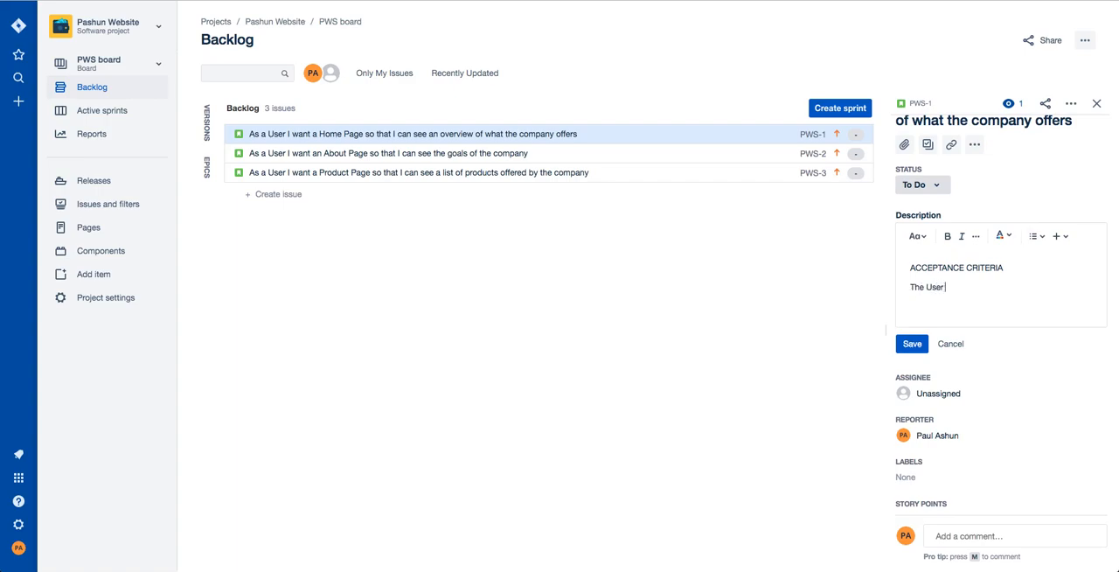
type(" should see:")
key("Return")
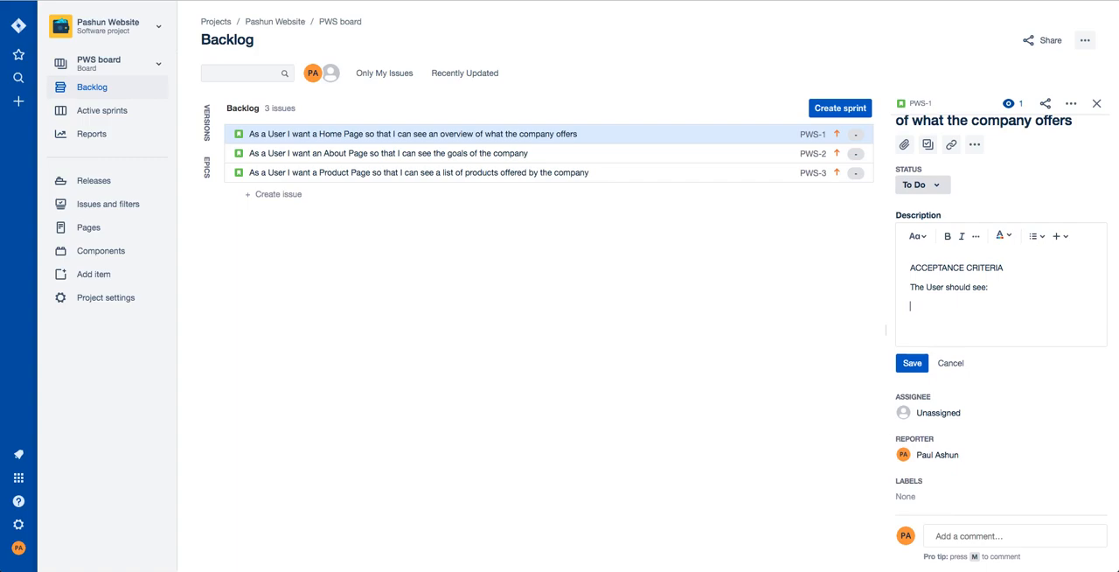
Start a bullet list in the description with the items "The top Blog Posts" and "The top 3 Products".
left_click(1037, 236)
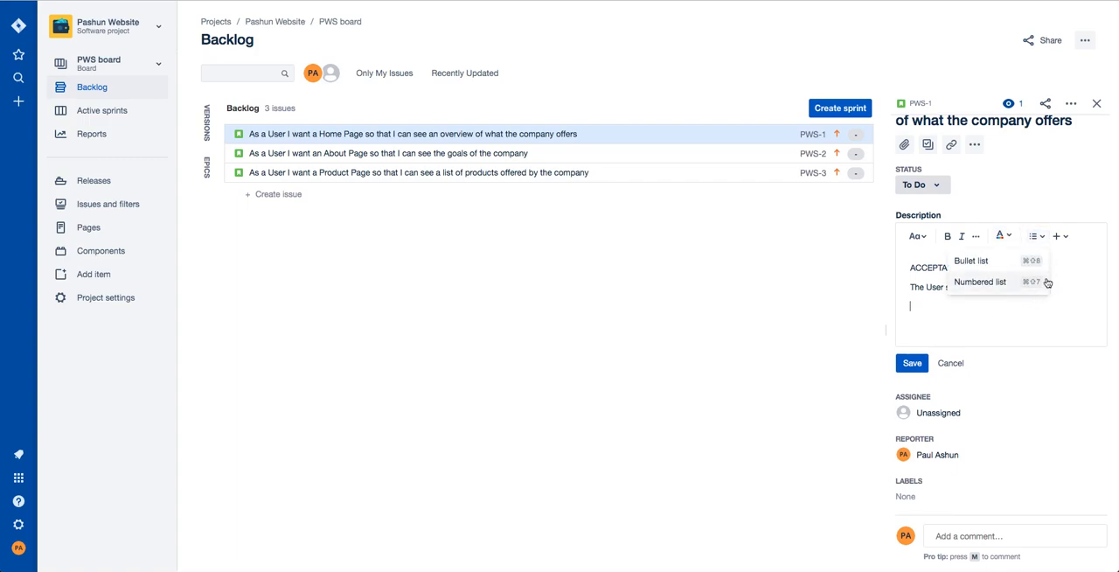
left_click(1034, 238)
left_click(1033, 239)
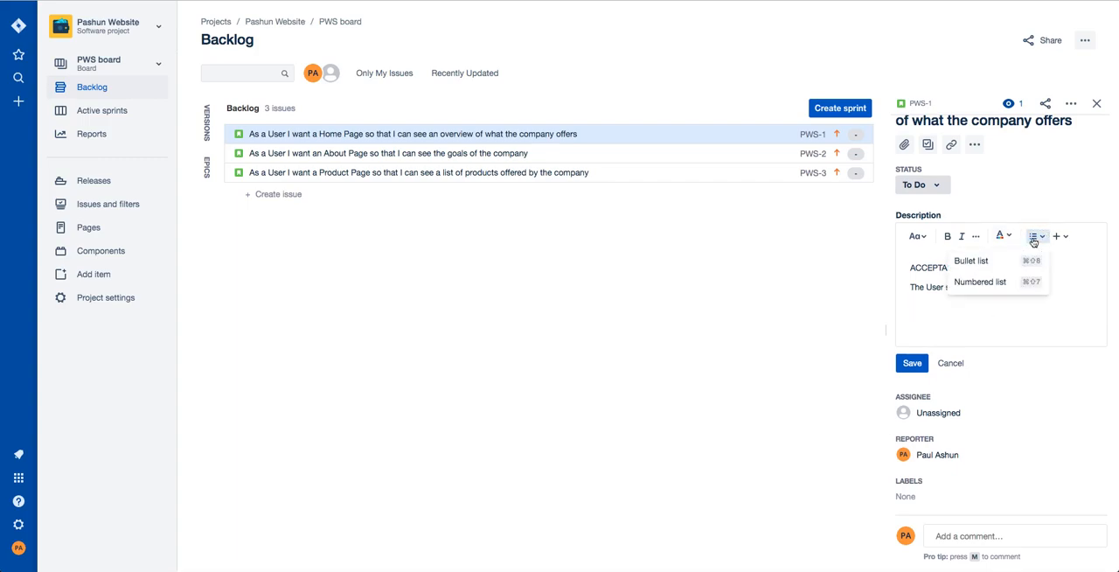
left_click(981, 261)
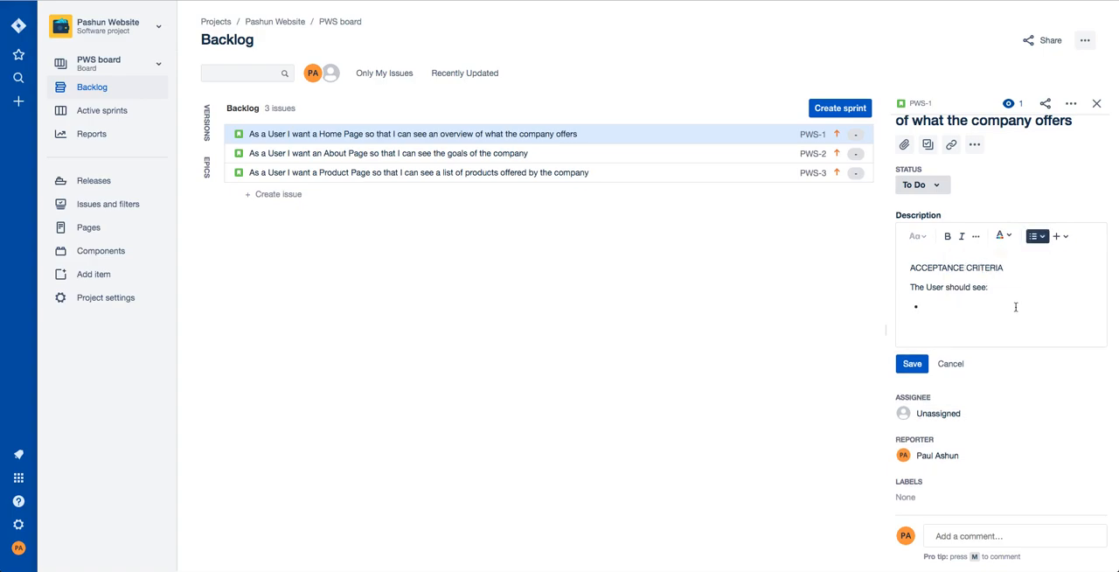
type("The top Blog Posts")
key("Return")
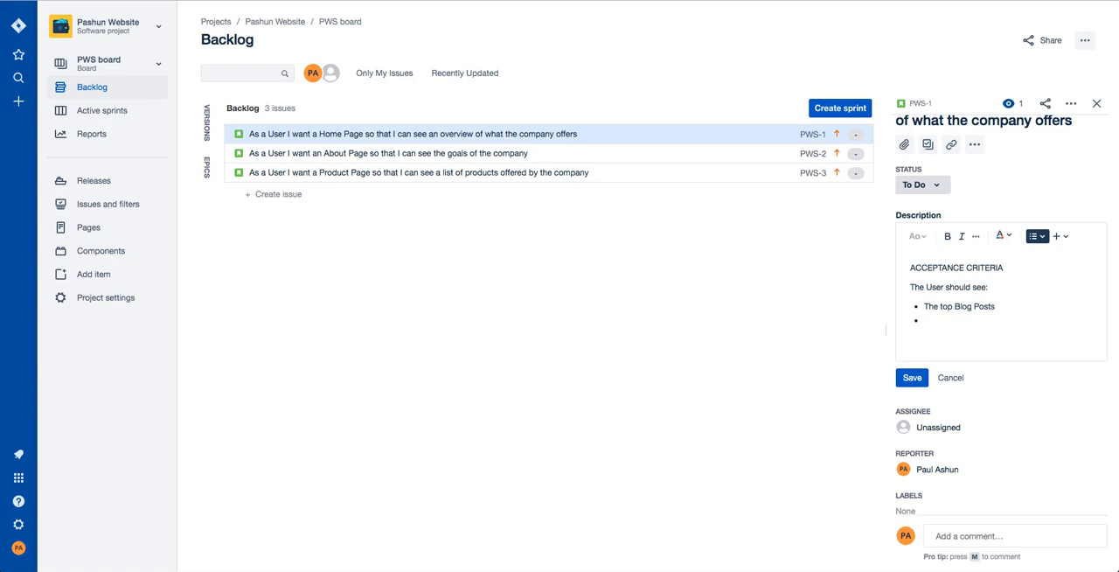
type("The top 3 Products")
key("Return")
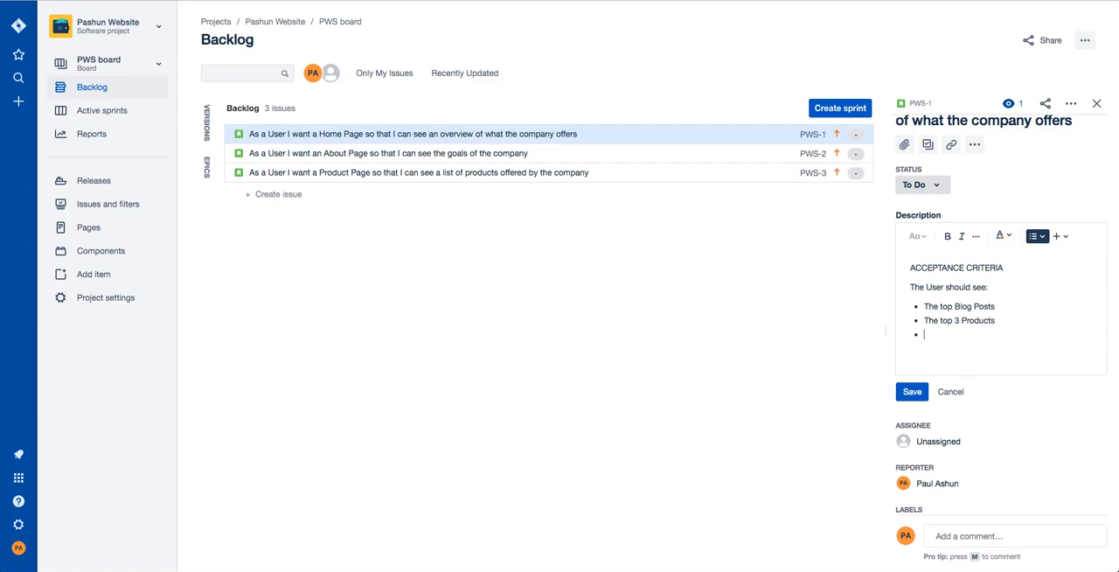
Add a third bullet to the description reading "The best Book published by the company".
type("The best Book published by the companuy")
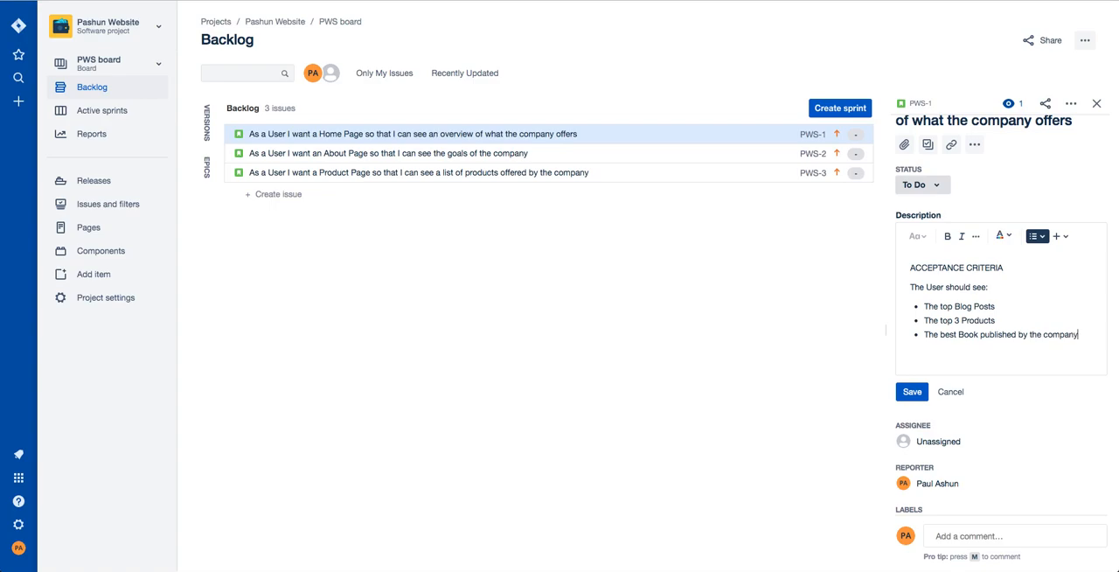
Replace the word "best" in the third bullet with "most popular".
double_click(944, 334)
type("mosrt")
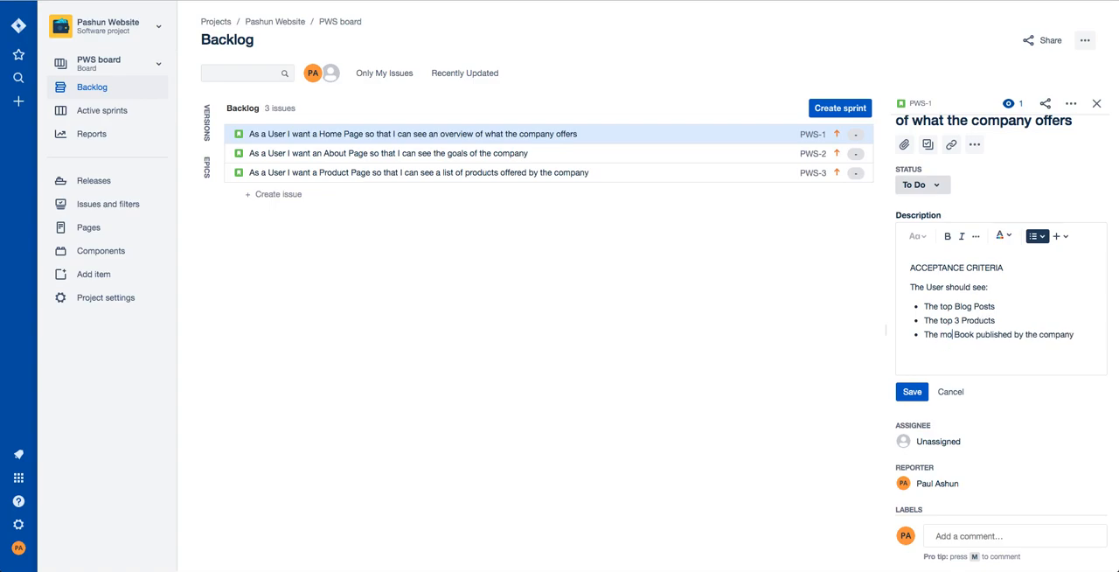
key("BackSpace")
key("BackSpace")
type("t po")
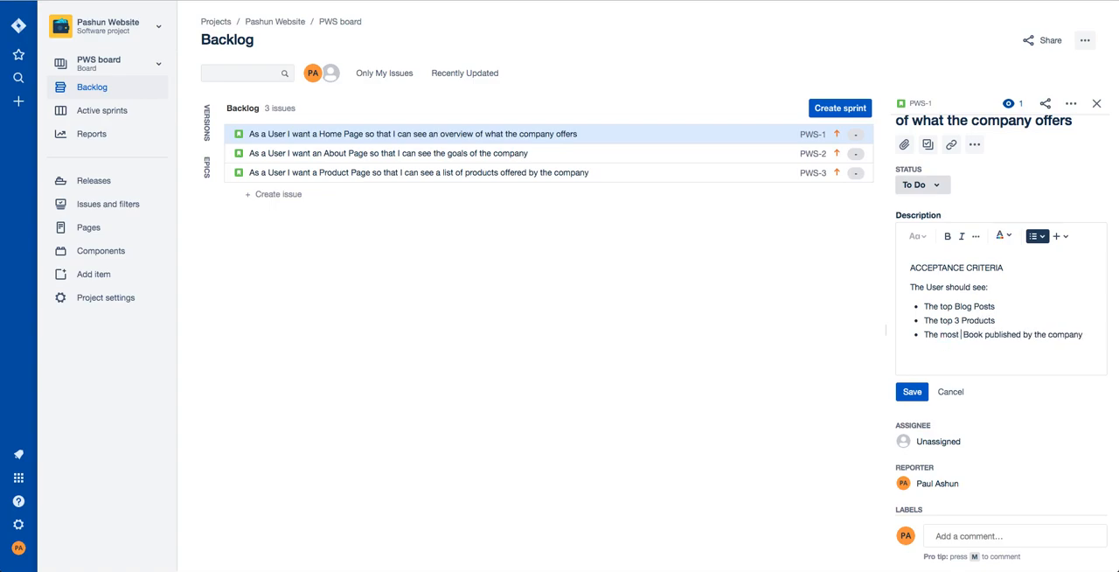
type("pular")
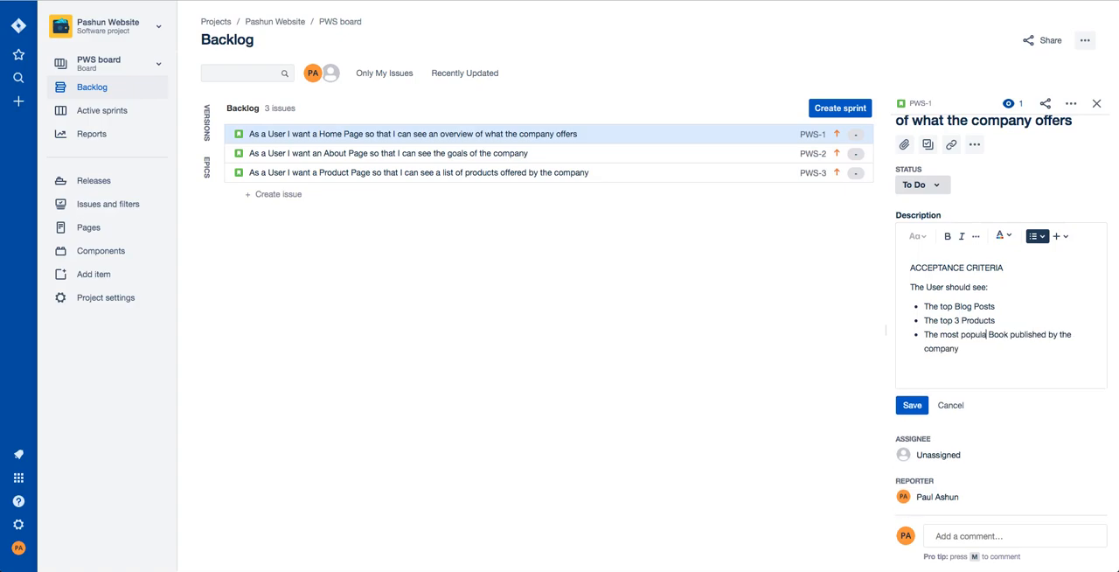
Insert the line "The page should exactly match the design document attached." above "The User should see:" in the description.
left_click(970, 356)
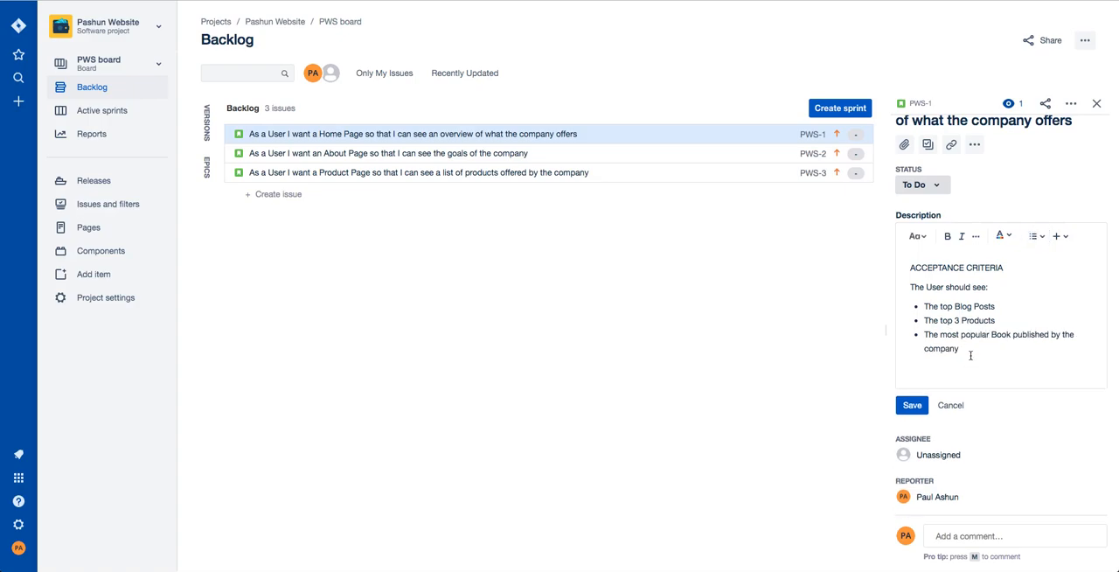
left_click(976, 347)
left_click(994, 283)
left_click(937, 277)
key("Return")
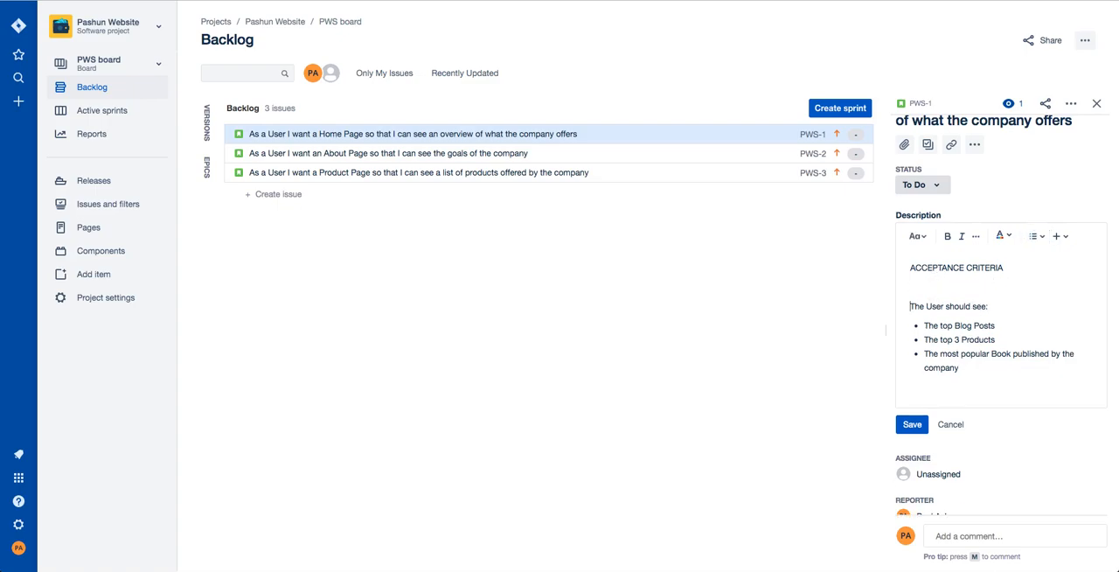
type("The page should exactly match the design document")
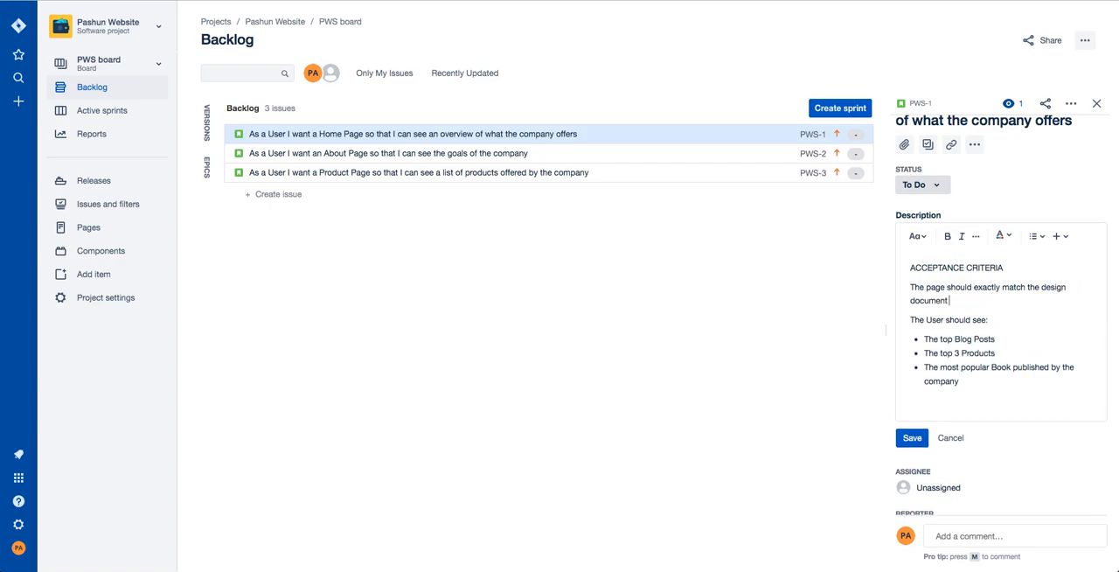
type(" attached.")
Review the acceptance criteria text and save the Home Page story's description.
left_click(993, 374)
left_click_drag(967, 381, 914, 264)
left_click(911, 269)
left_click(980, 385)
left_click(933, 279)
left_click_drag(911, 268, 1006, 268)
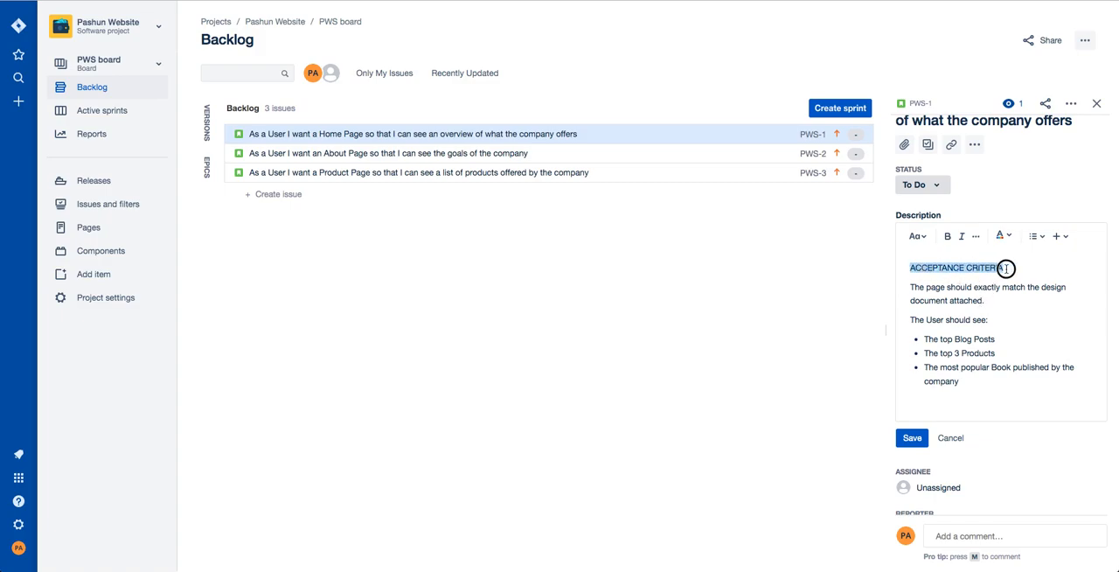
left_click(1006, 267)
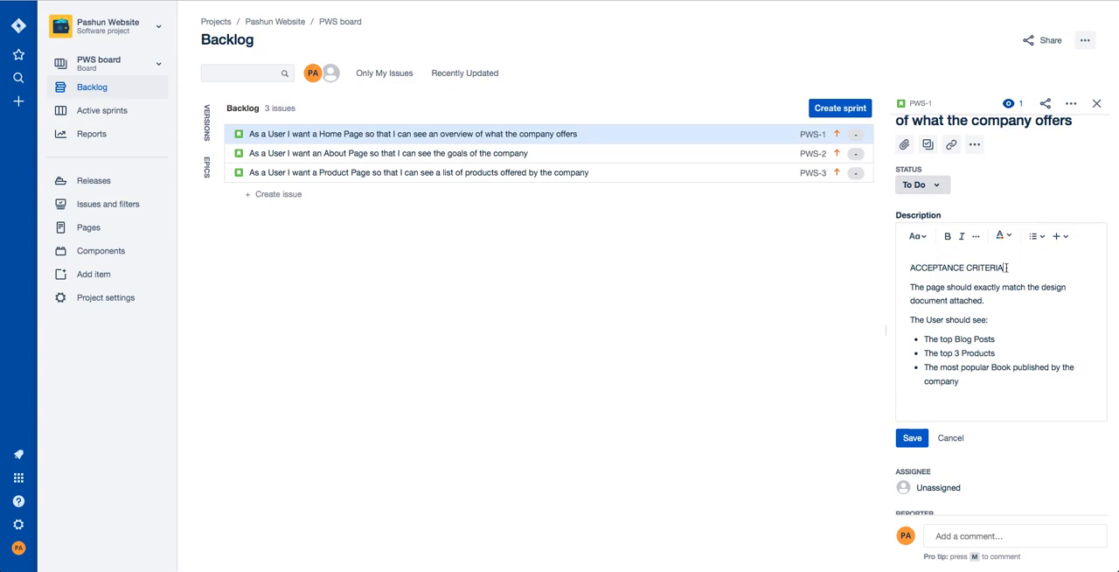
left_click_drag(1006, 268, 911, 268)
left_click(936, 288)
left_click(911, 437)
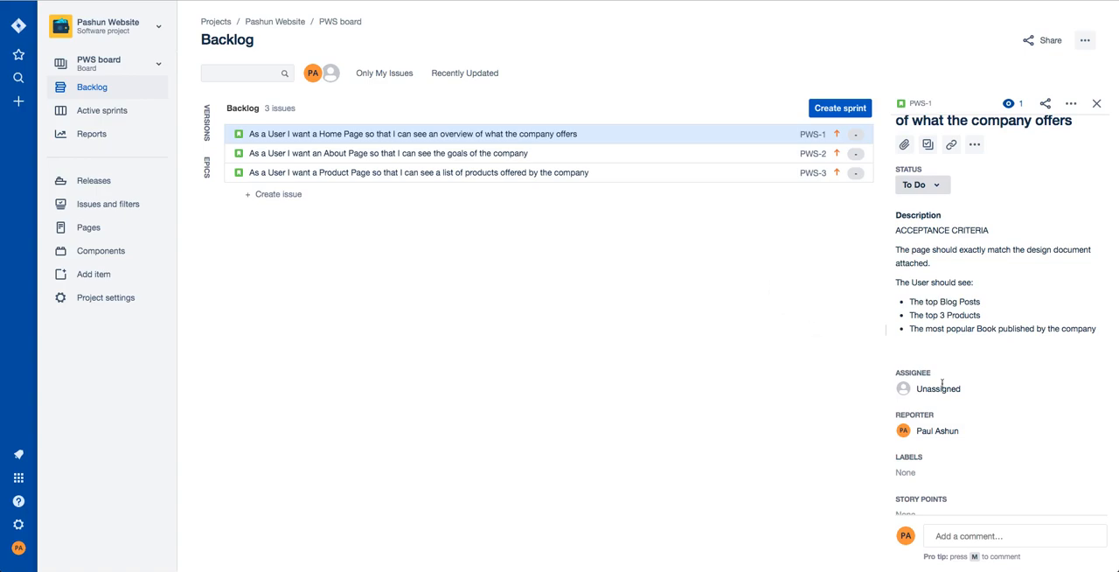
Examine the Home Page story's detail fields and the further actions available for the issue.
scroll(999, 382, "down", 5)
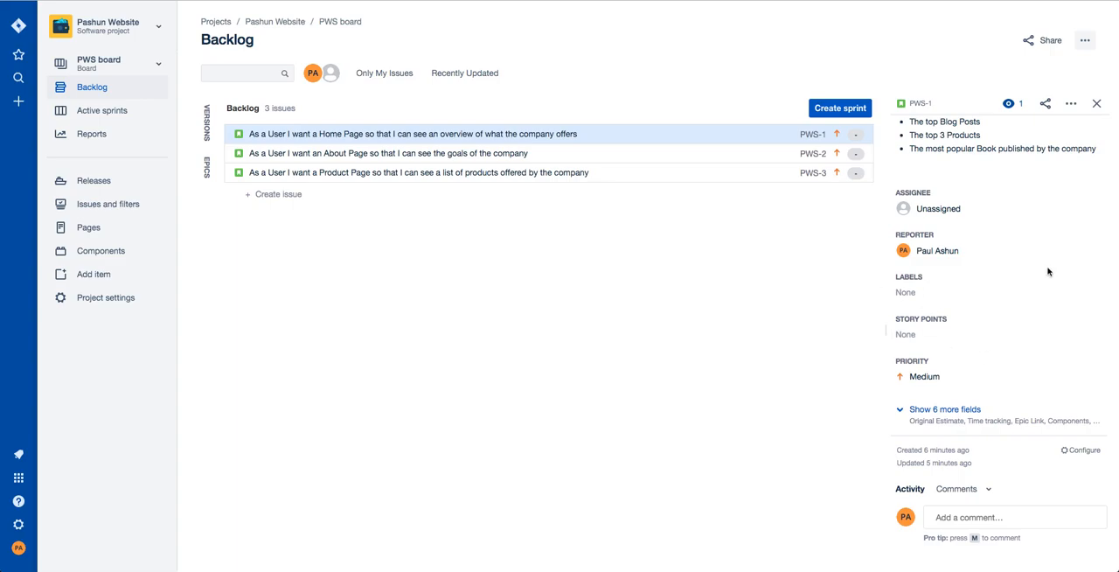
scroll(1040, 271, "up", 5)
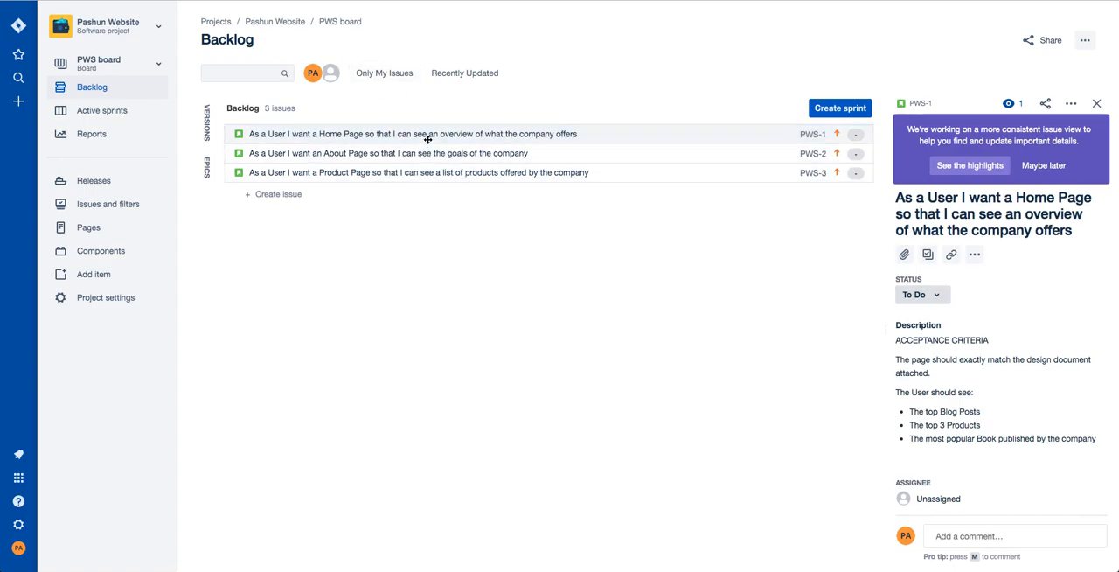
left_click(1069, 105)
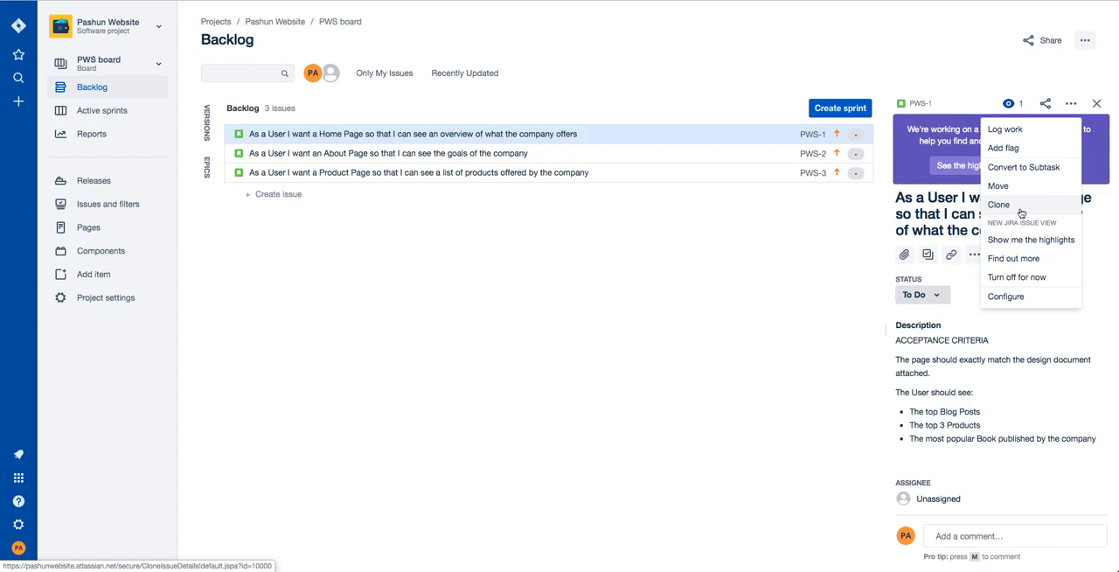
left_click(1051, 417)
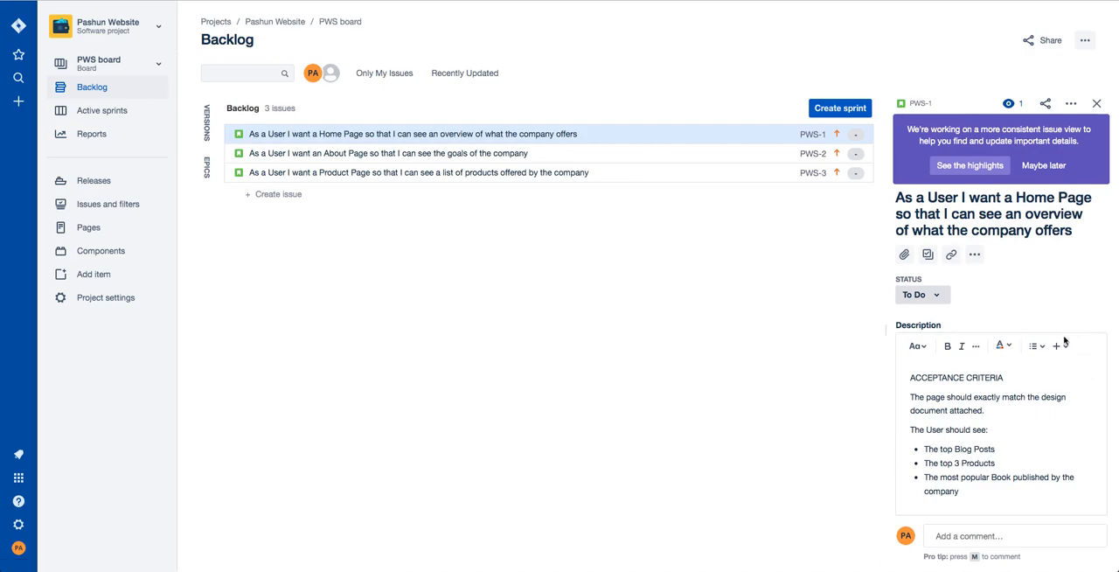
scroll(1062, 350, "down", 5)
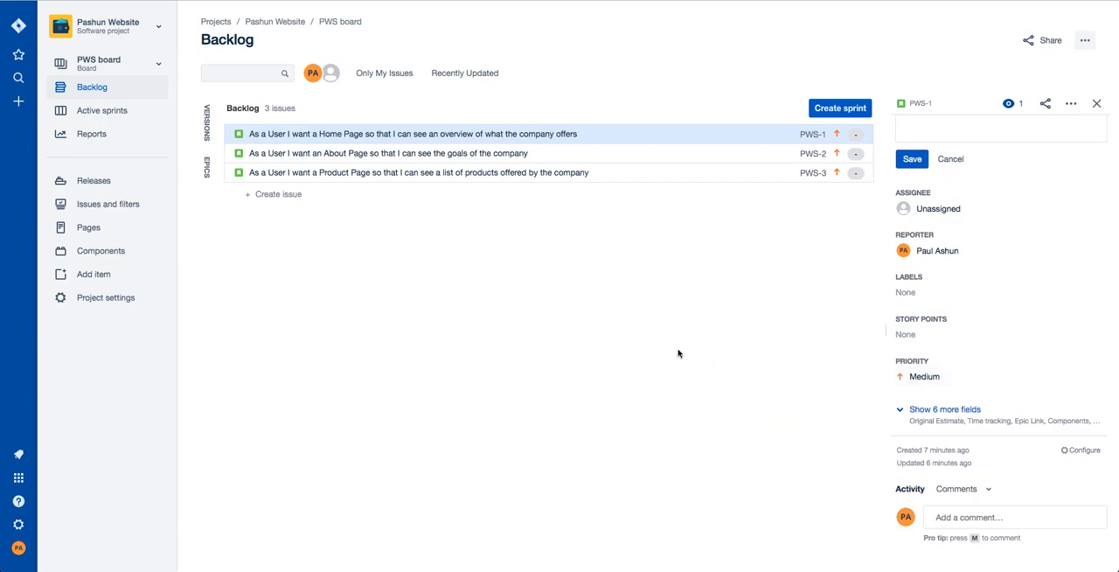
scroll(985, 270, "up", 5)
scroll(985, 270, "up", 2)
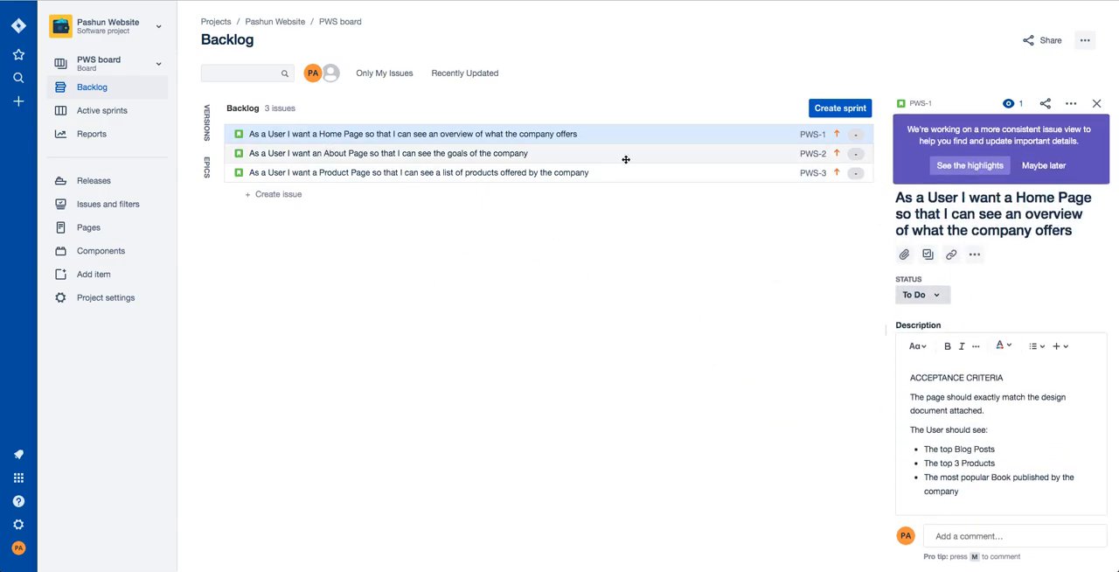
left_click(1070, 103)
left_click(729, 257)
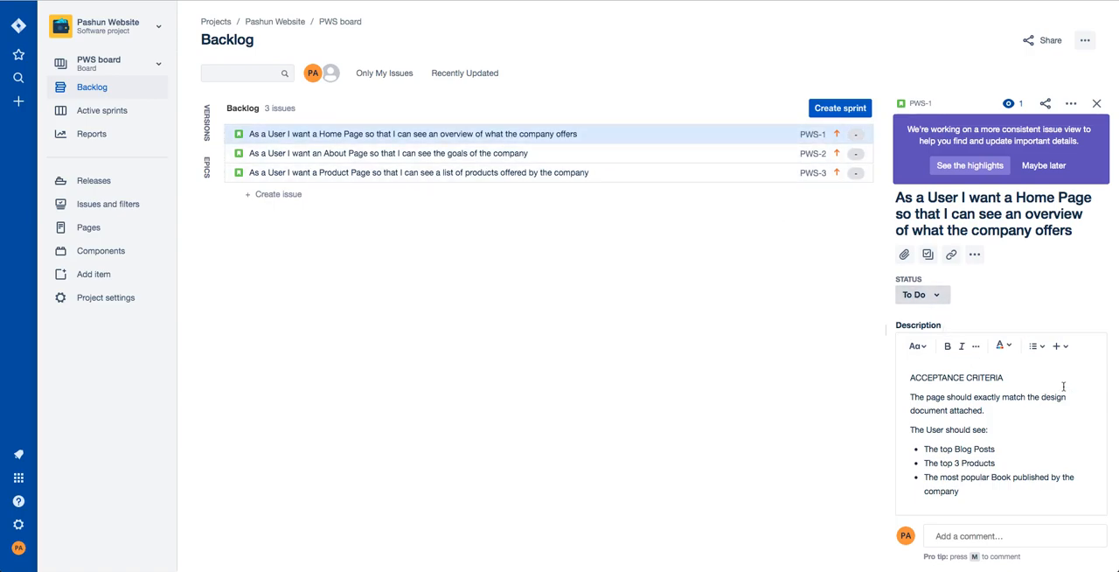
left_click(1052, 283)
left_click(1053, 291)
left_click(1071, 320)
Set the Home Page story's story points to 20.
scroll(1058, 349, "down", 5)
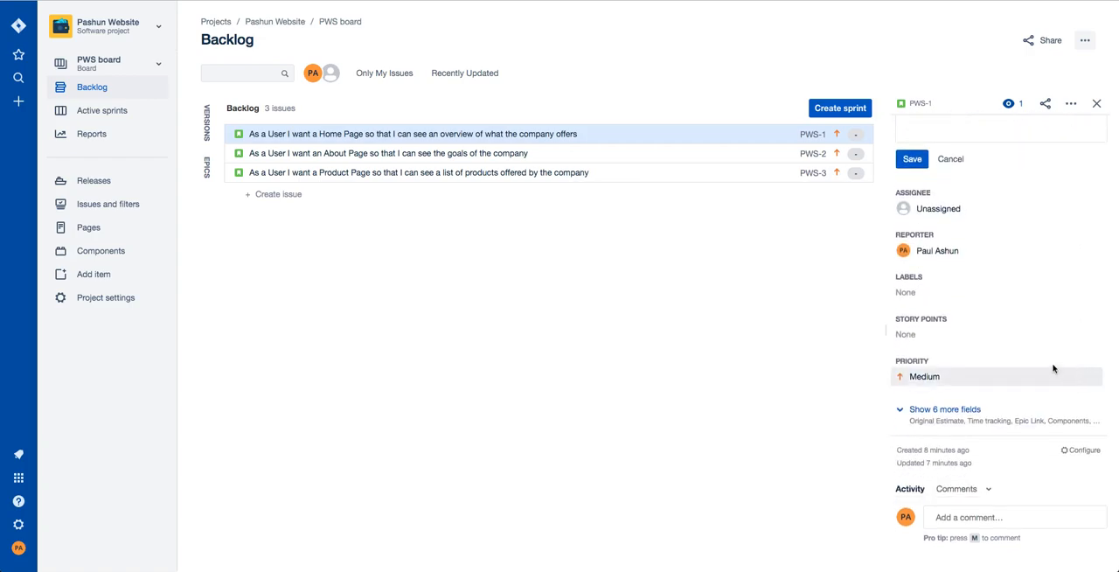
left_click(961, 333)
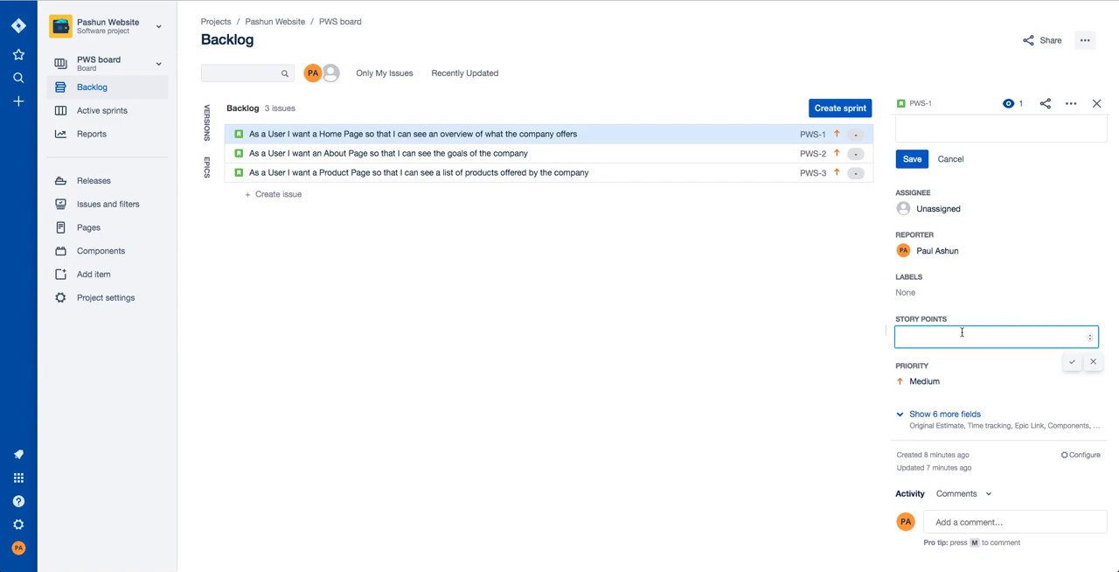
type("20")
key("Return")
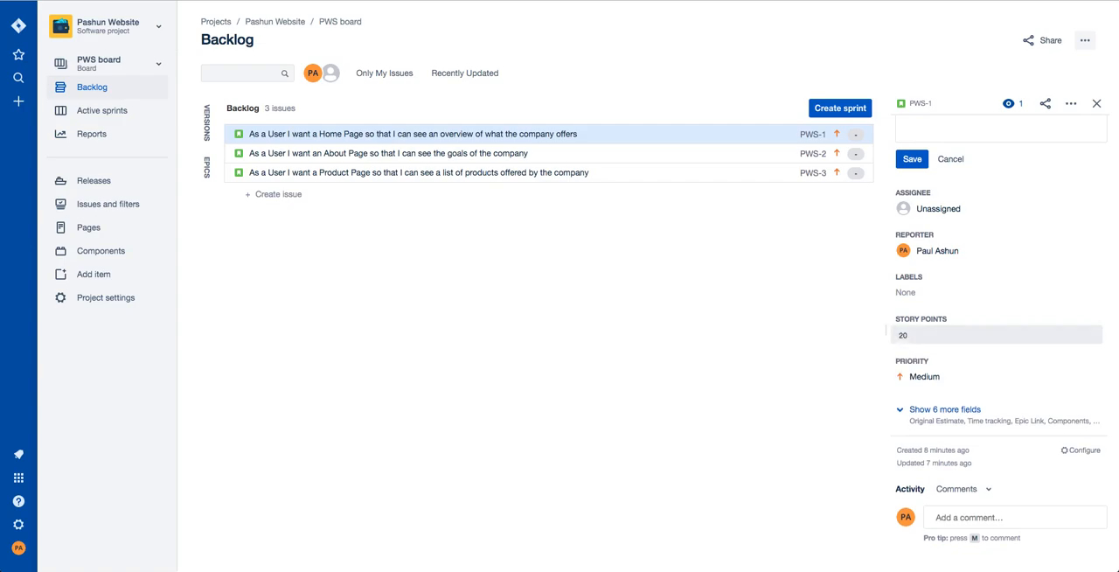
scroll(904, 332, "up", 5)
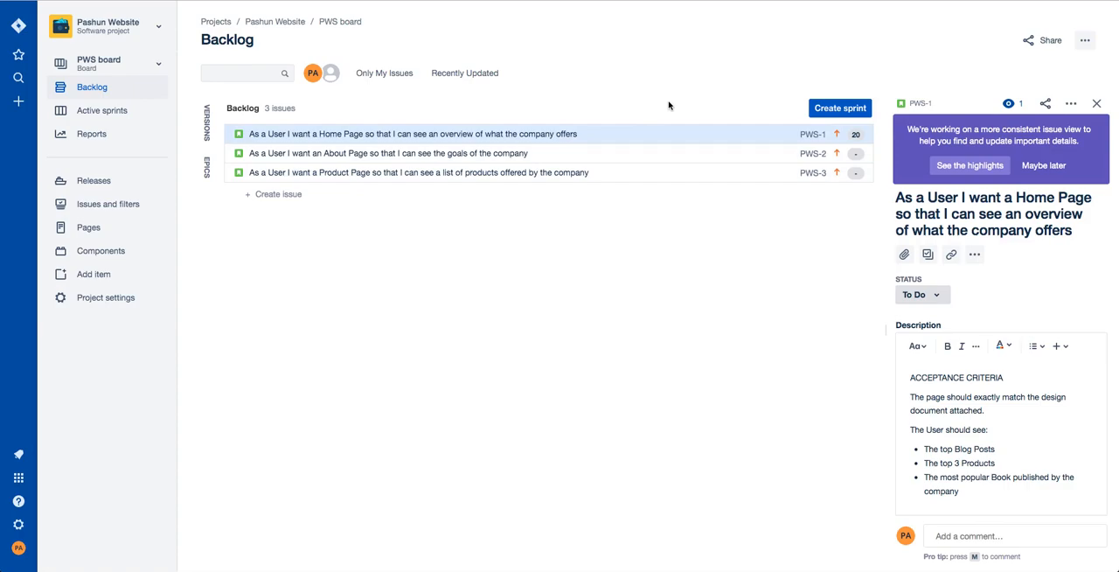
Create a sprint and move the Home Page and About Page stories from the backlog into it.
left_click(818, 108)
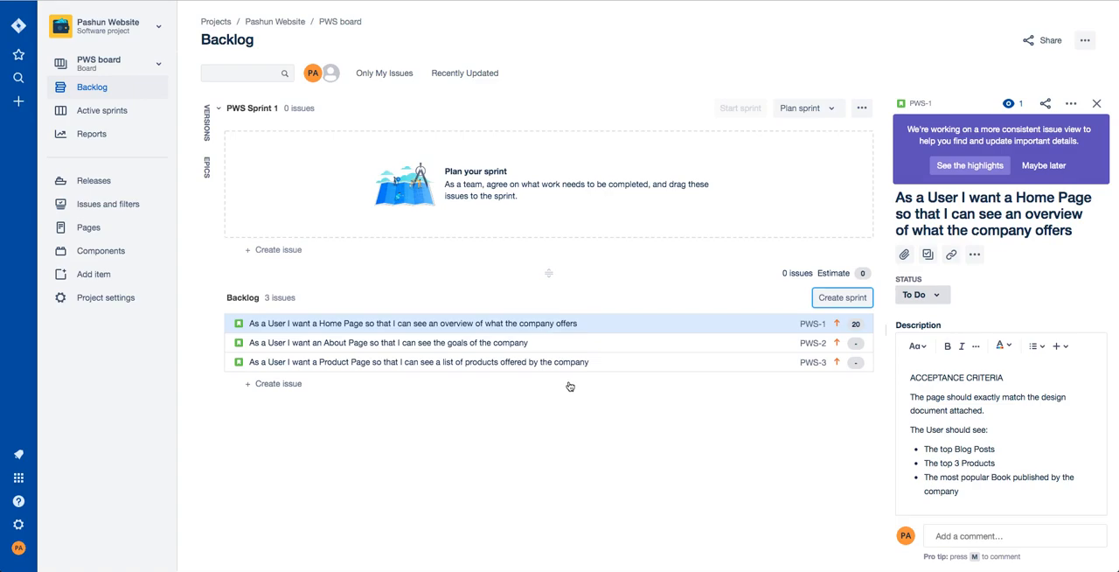
left_click_drag(507, 323, 497, 147)
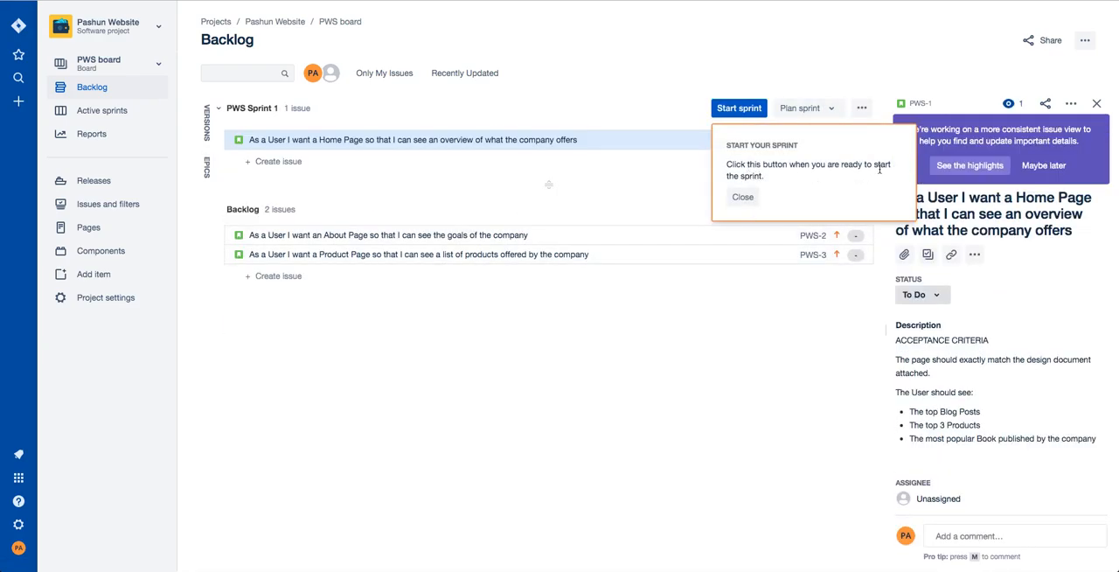
left_click(742, 198)
left_click_drag(428, 240, 428, 161)
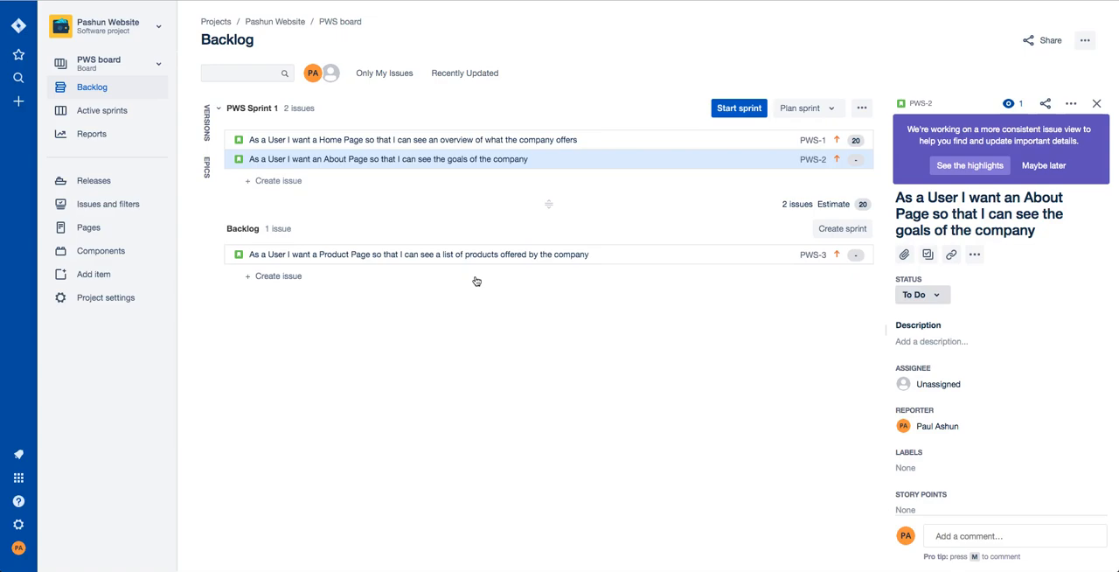
Set the About Page story's story points to 8.
left_click(400, 165)
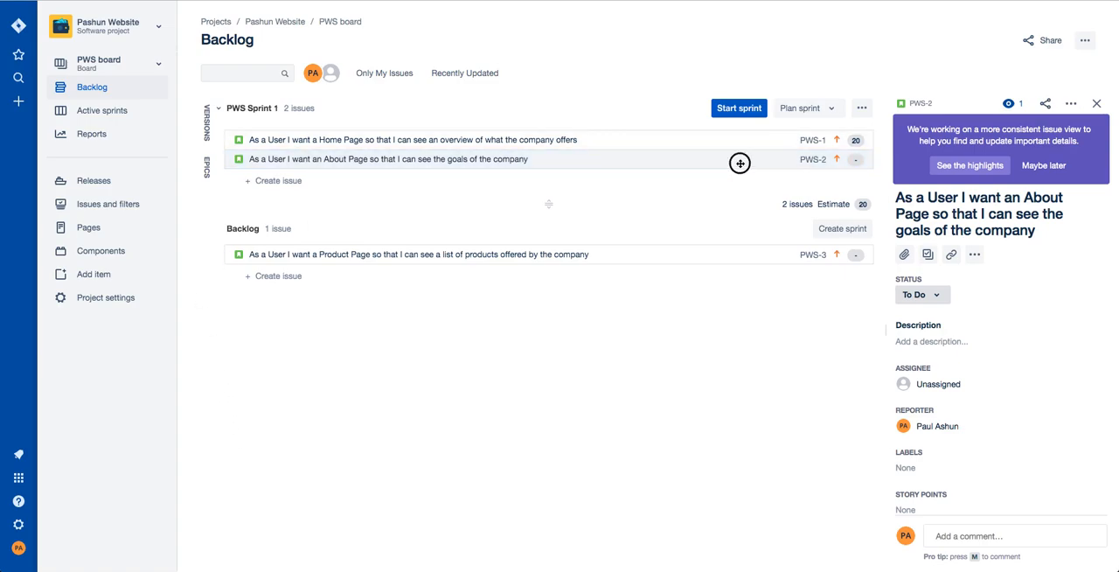
scroll(1061, 442, "down", 3)
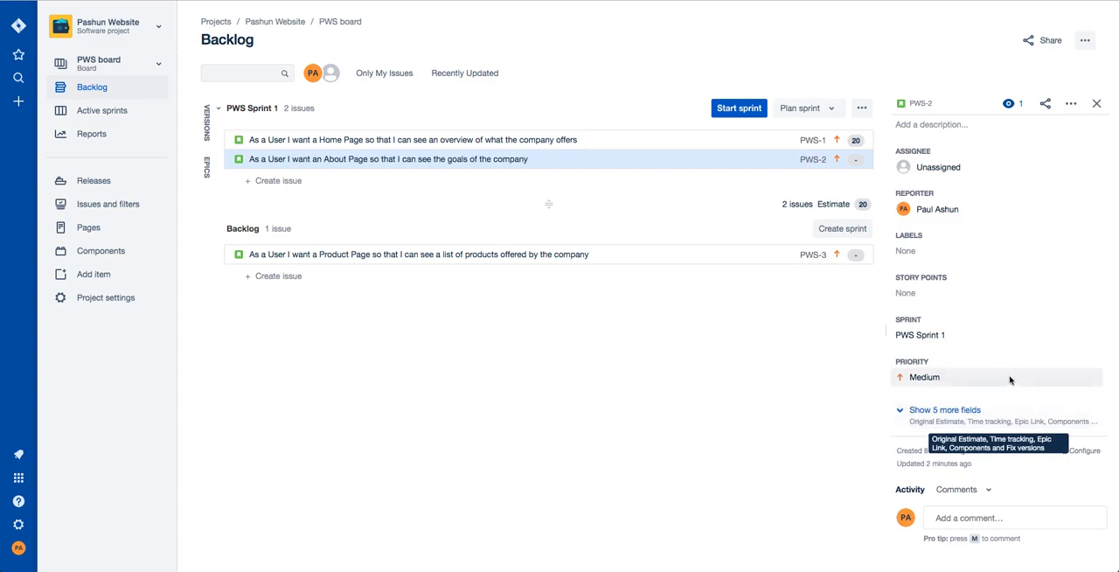
left_click(975, 295)
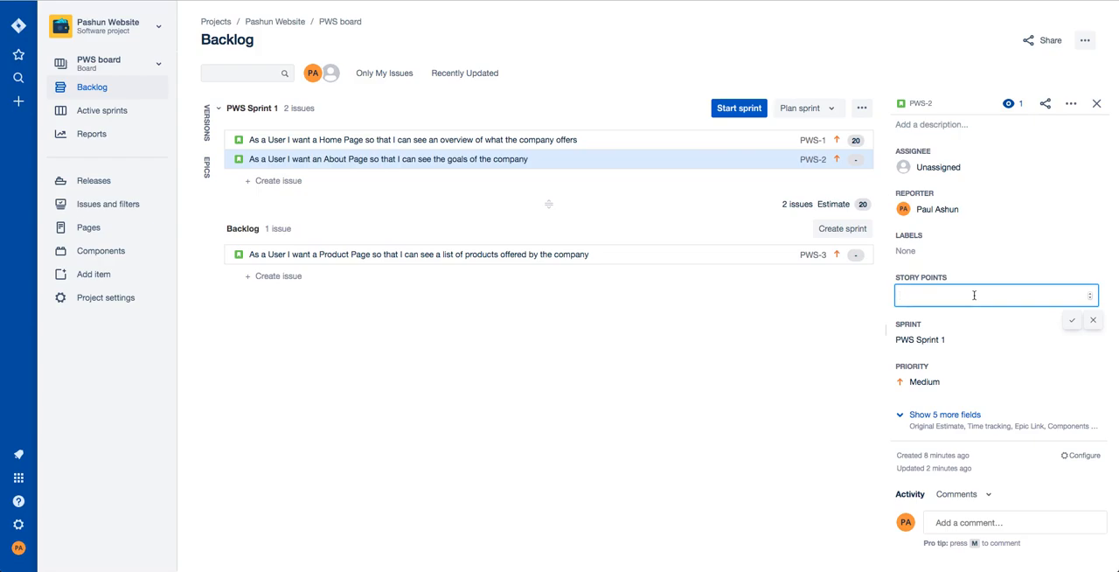
key("Return")
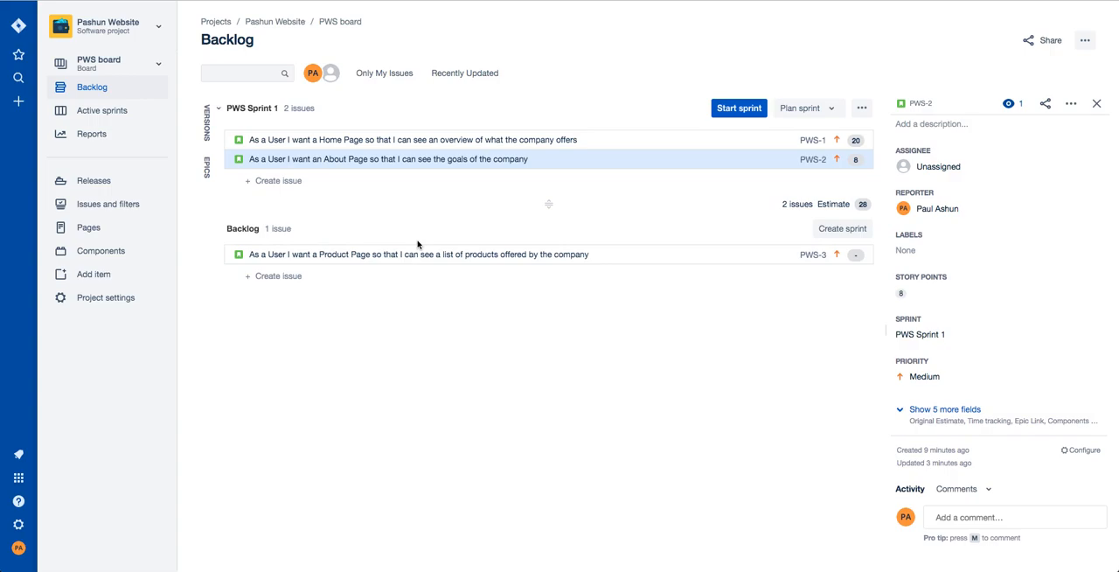
Begin starting PWS Sprint 1 and enter the sprint goal "We have a fully operational Home Page and About Page".
left_click(739, 110)
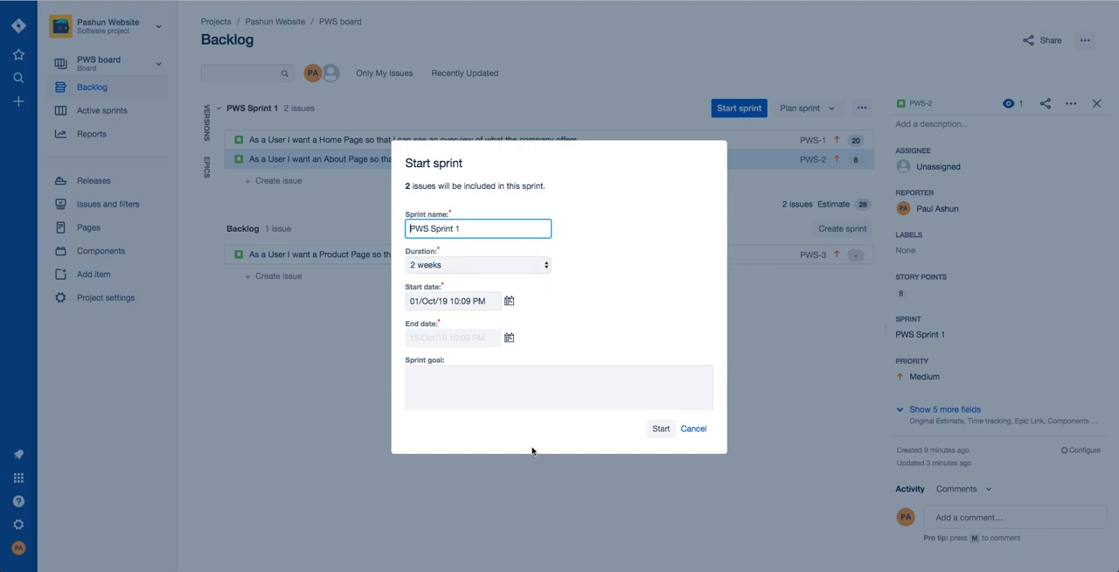
left_click(537, 397)
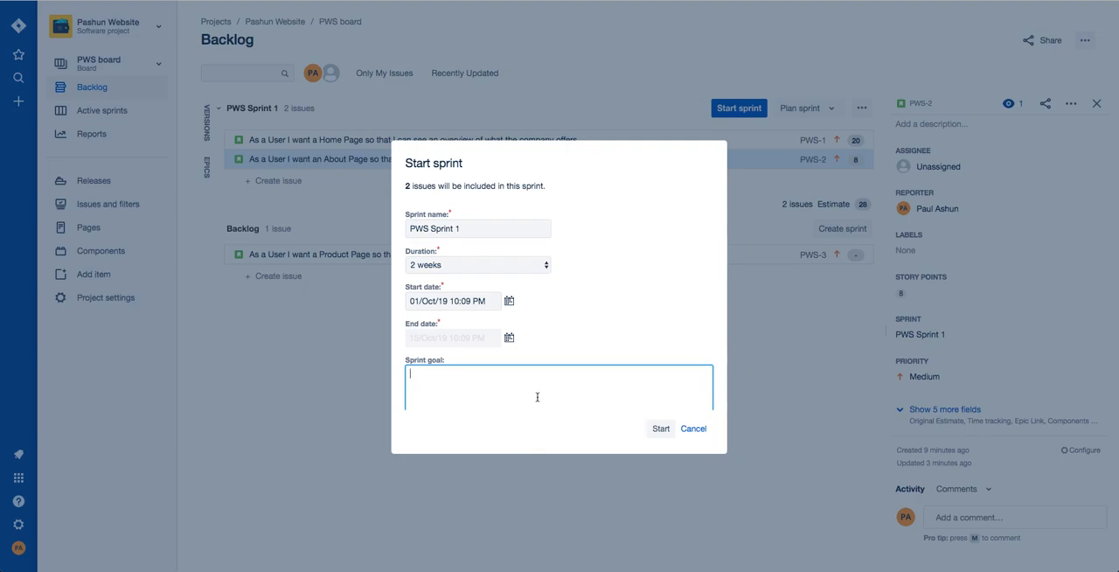
type("We have a fully operational Home Page and ")
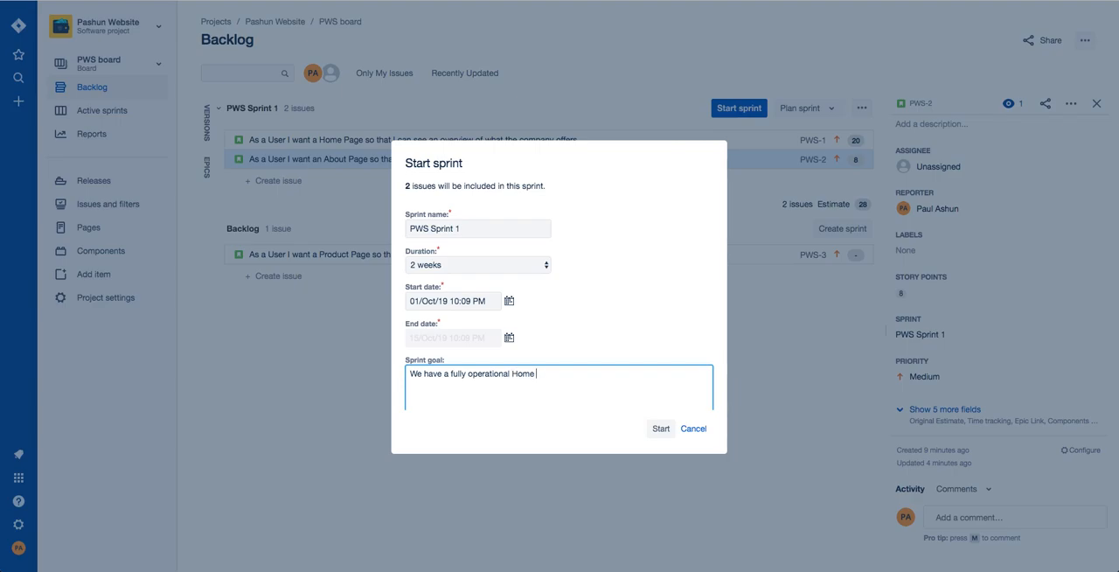
type("About Page")
Reword the sprint goal to "We have a website with a fully operational Home Page and About Page." and start the sprint.
left_click(445, 375)
type("website with")
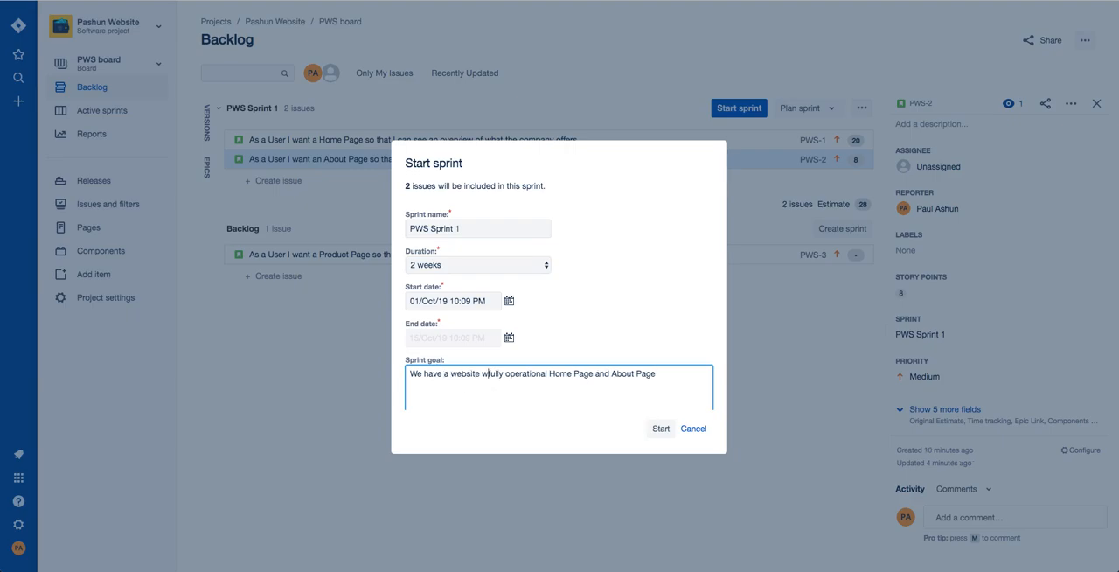
type(" a")
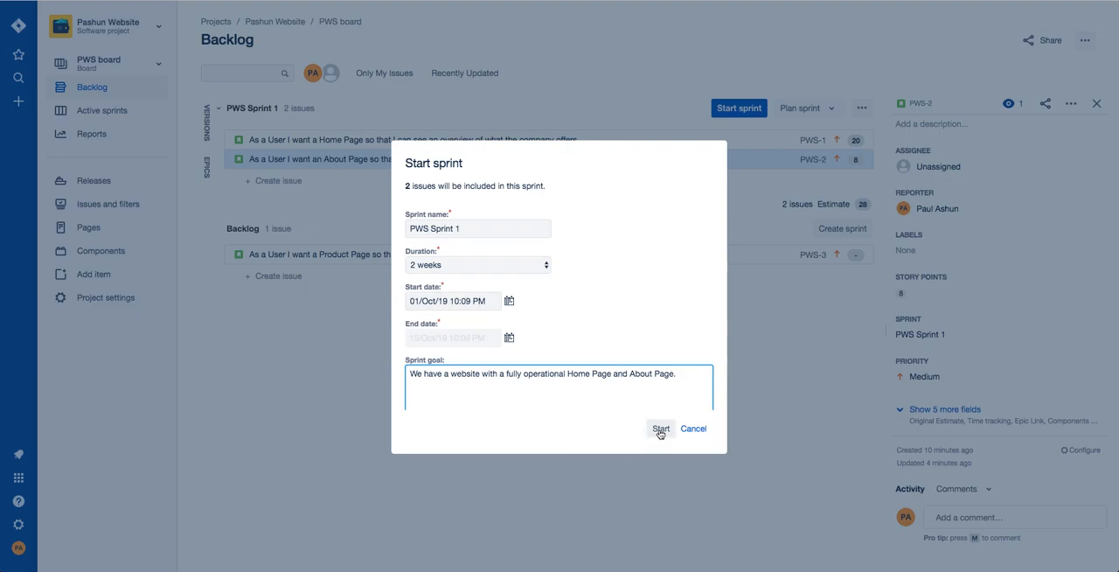
left_click(660, 430)
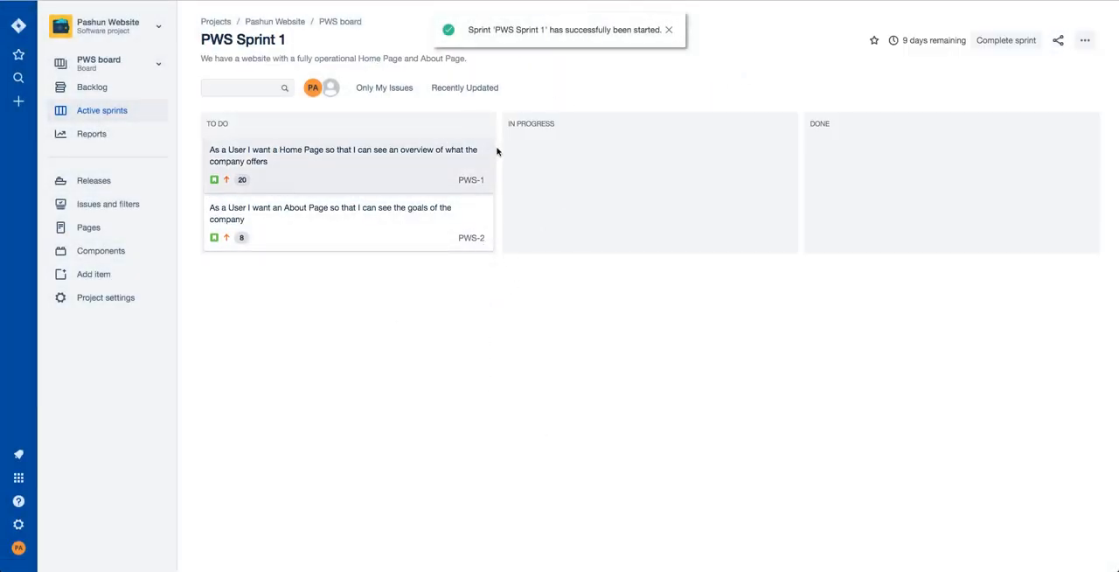
Check the backlog, and on the active sprint board open the Home Page story with all its fields expanded.
left_click(103, 90)
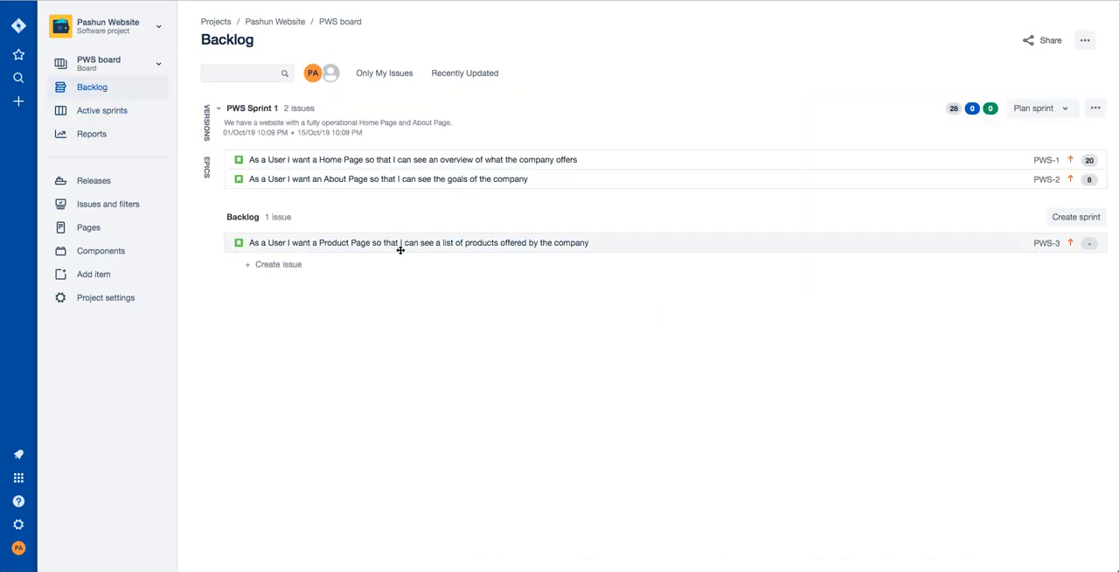
left_click(100, 113)
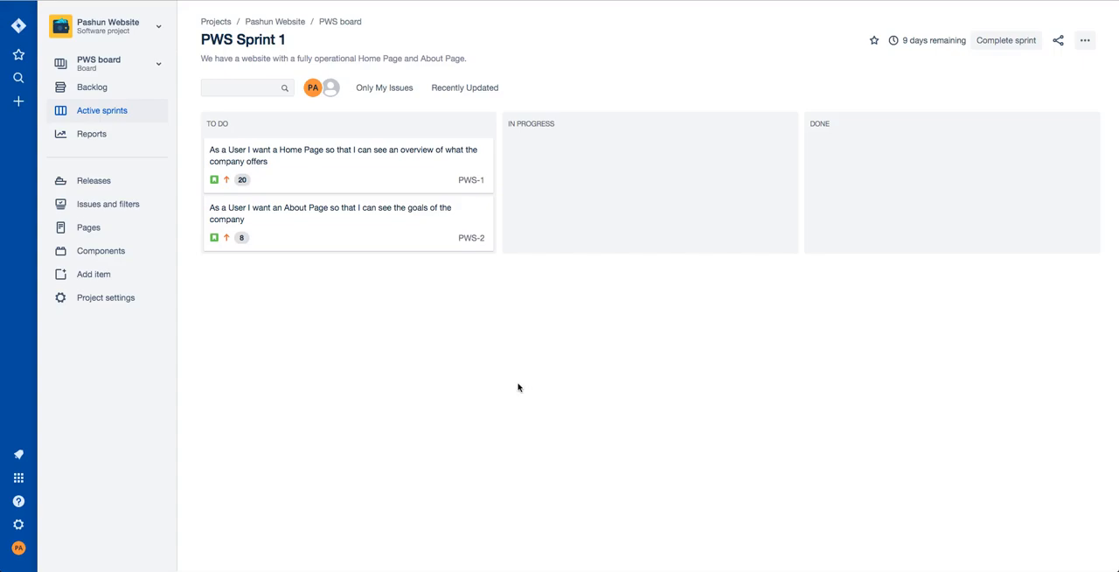
left_click(359, 174)
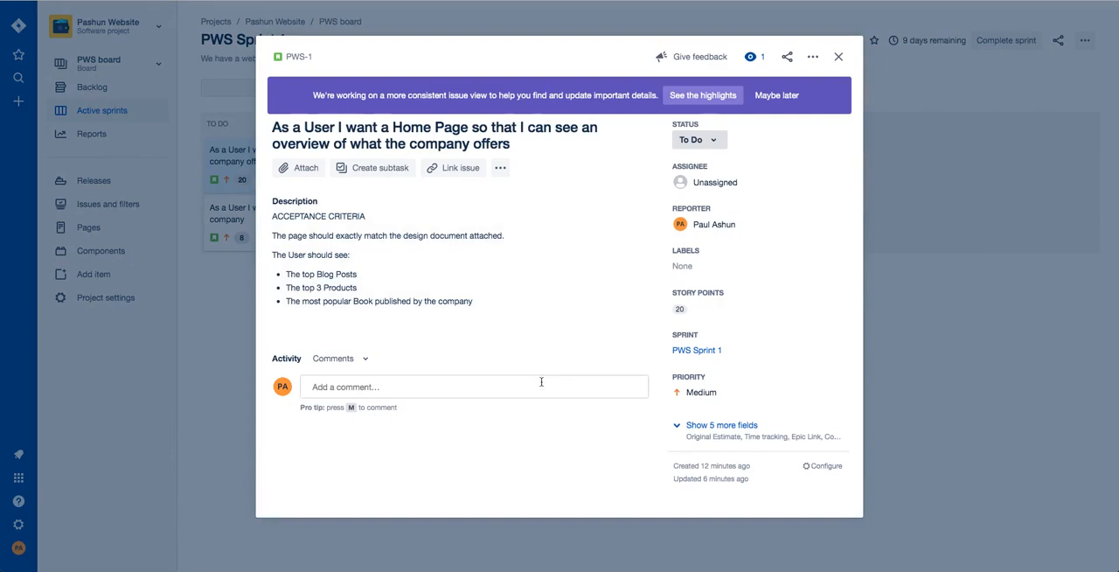
left_click(717, 425)
scroll(756, 434, "down", 4)
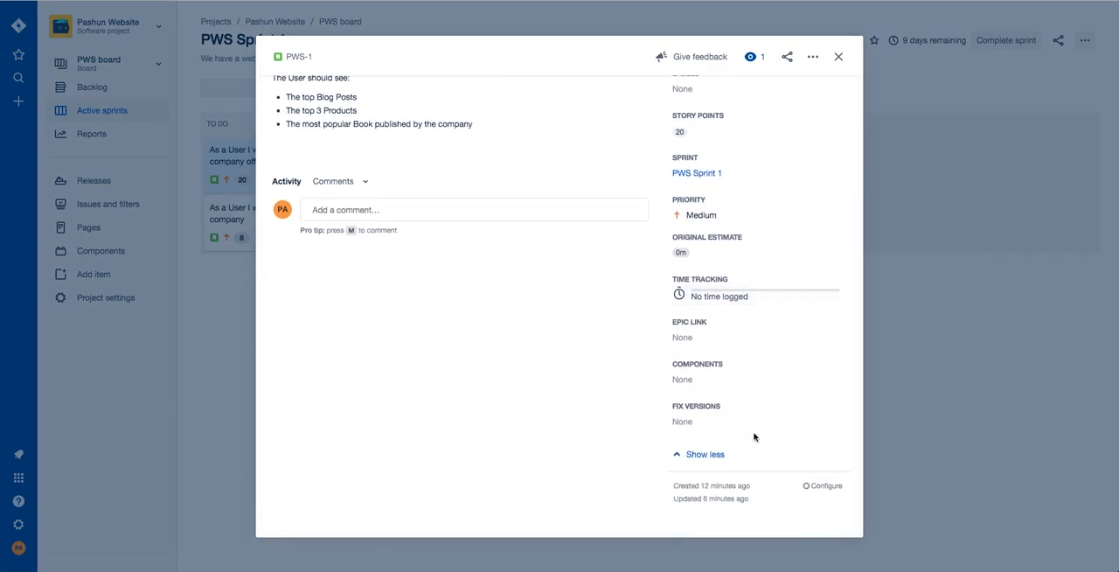
scroll(697, 418, "up", 4)
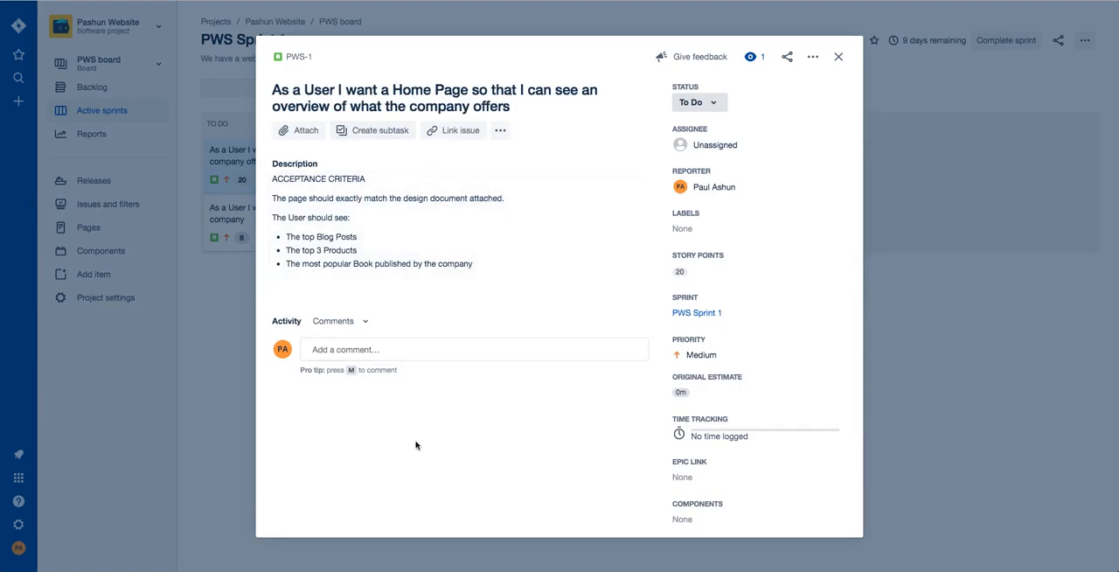
Add a subtask named "Create Layout" to the Home Page story.
left_click(386, 137)
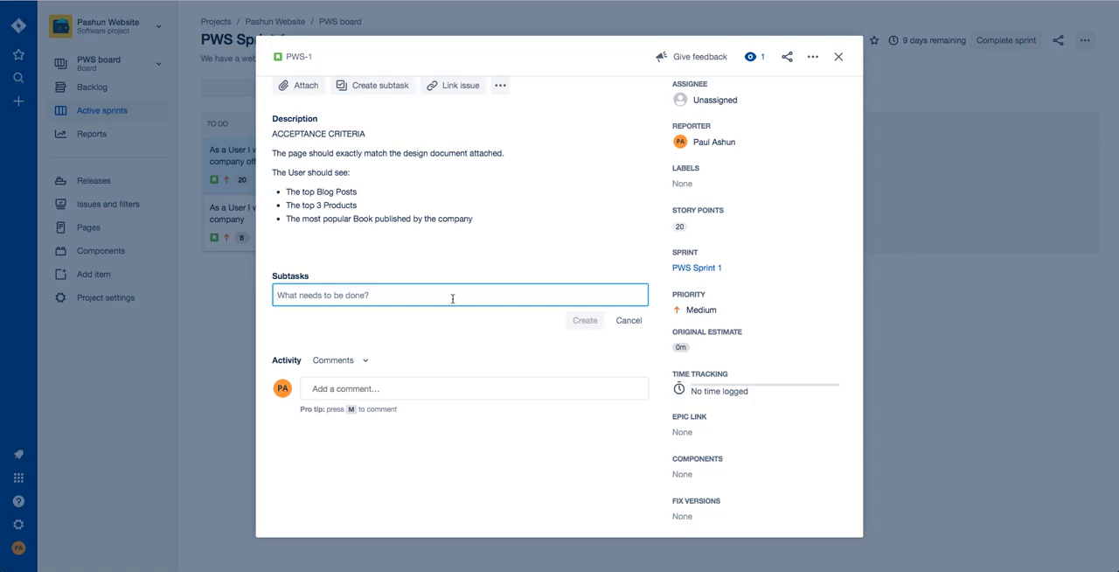
type("Create")
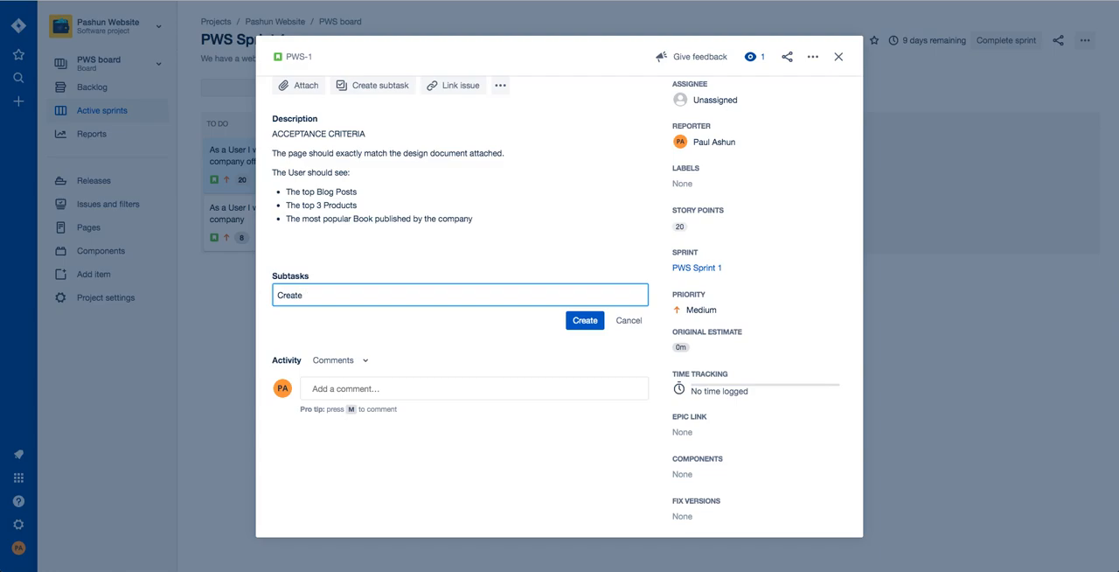
type("Layout")
key("Return")
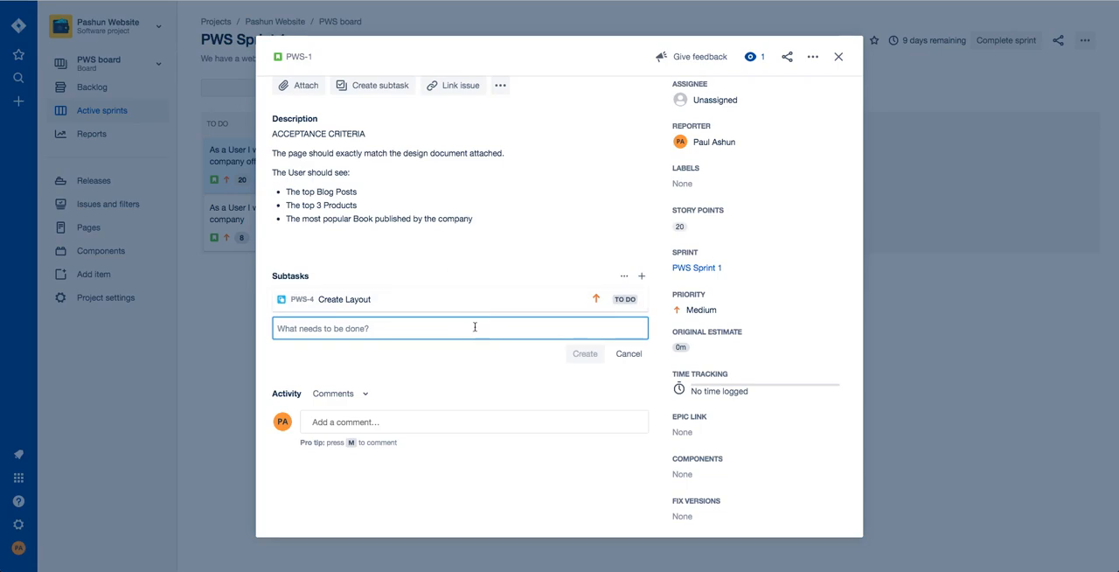
Add the subtasks "Create Headline" and "Create Blog Post Element" to the Home Page story.
type("Create Header")
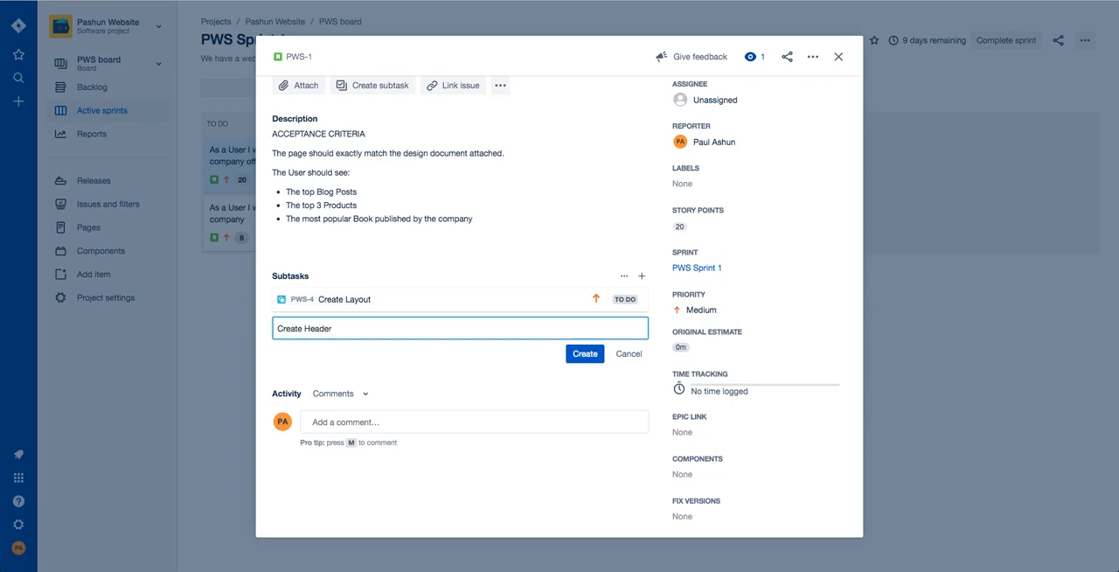
type("dlin")
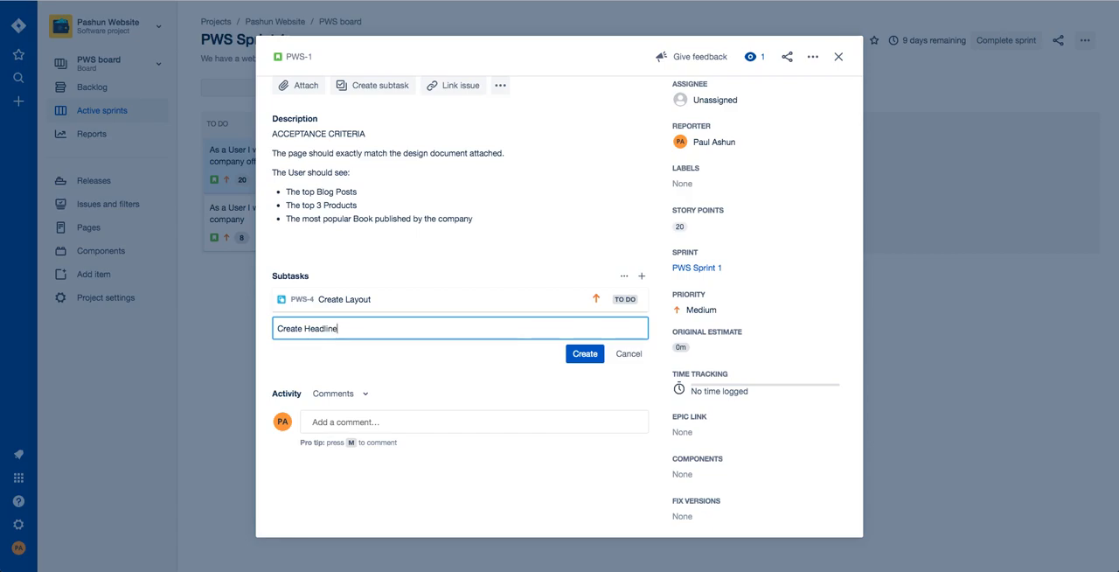
key("Return")
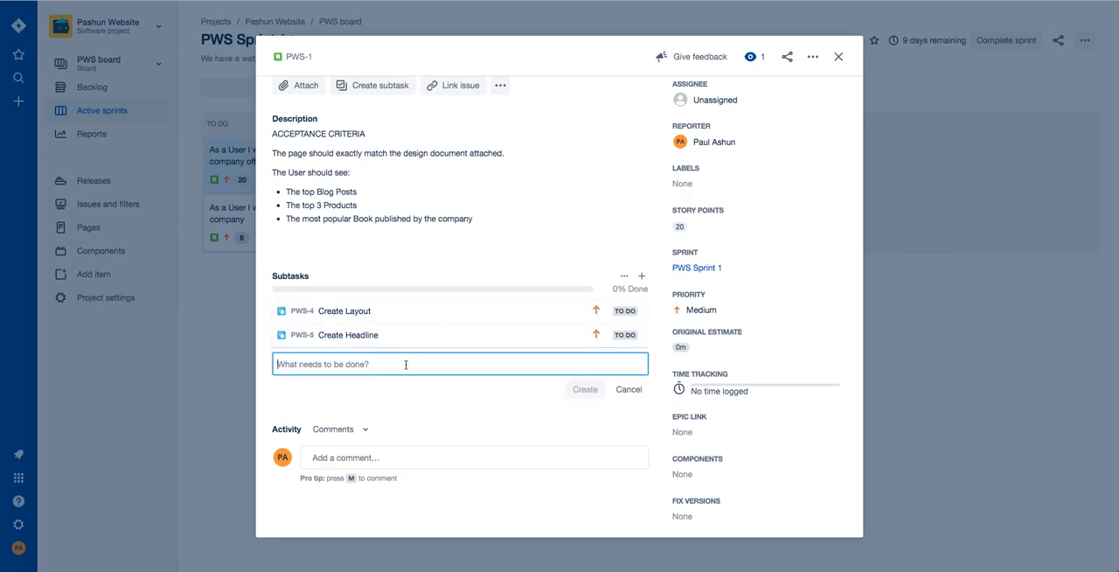
type("Create B")
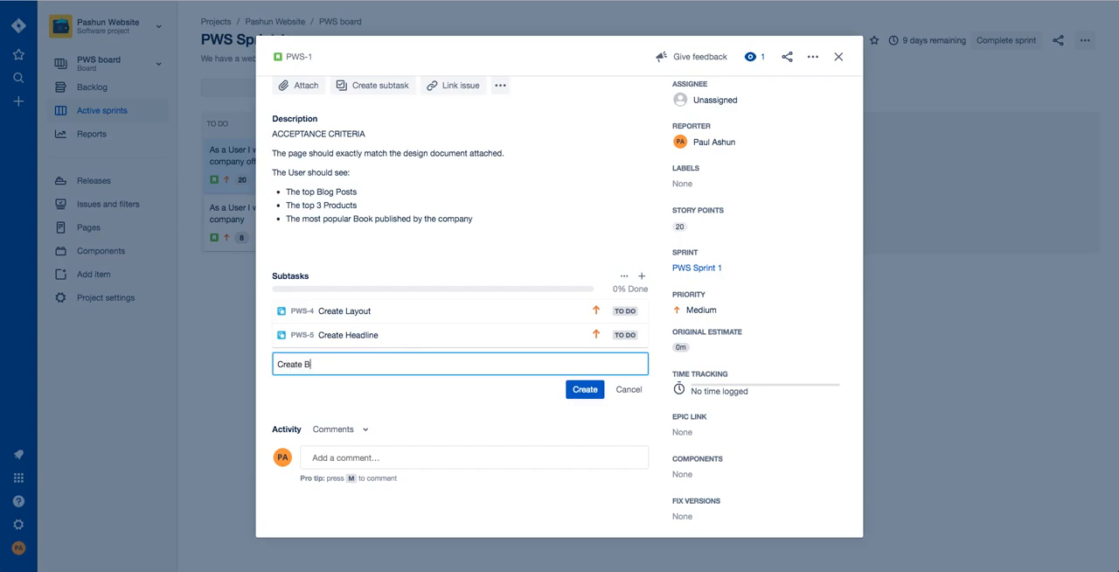
type("ement")
key("Return")
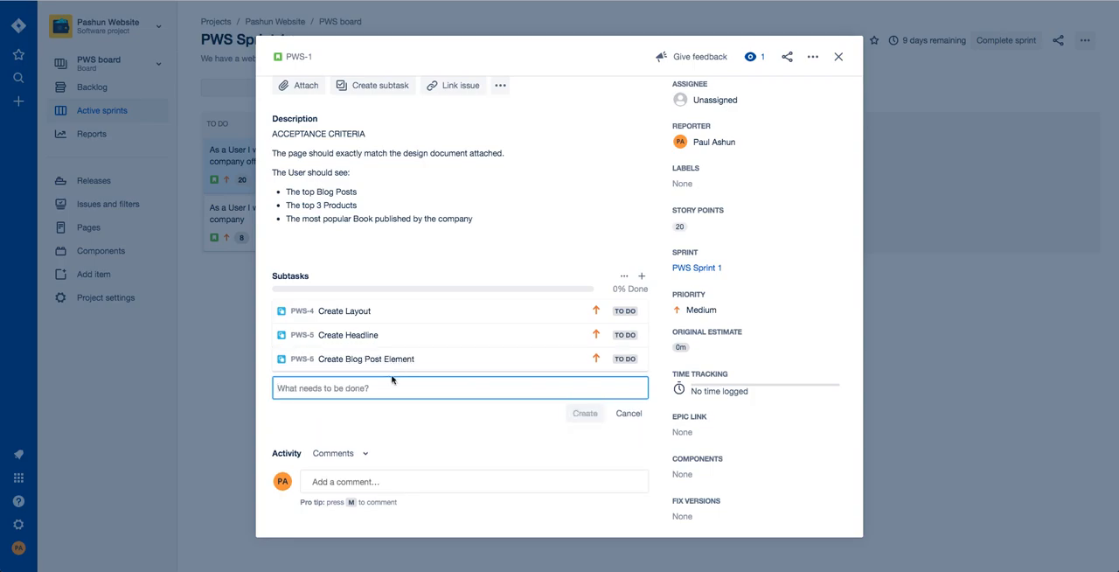
Add the subtasks "Create Product Element" and "Create a Published Book Element" to the Home Page story.
type("Create")
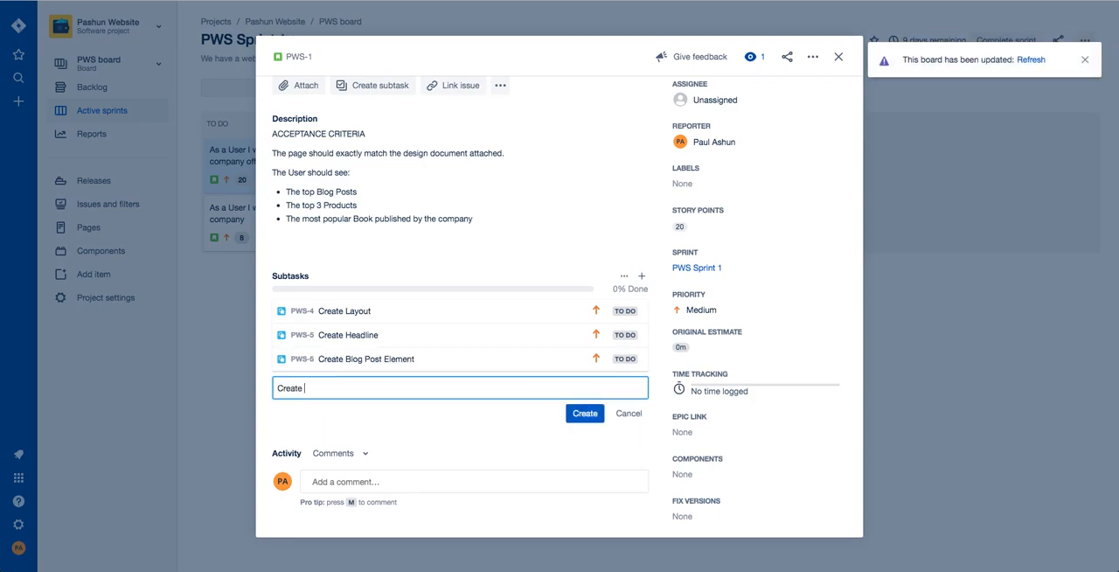
type(" Proc")
type("uct Element")
key("Return")
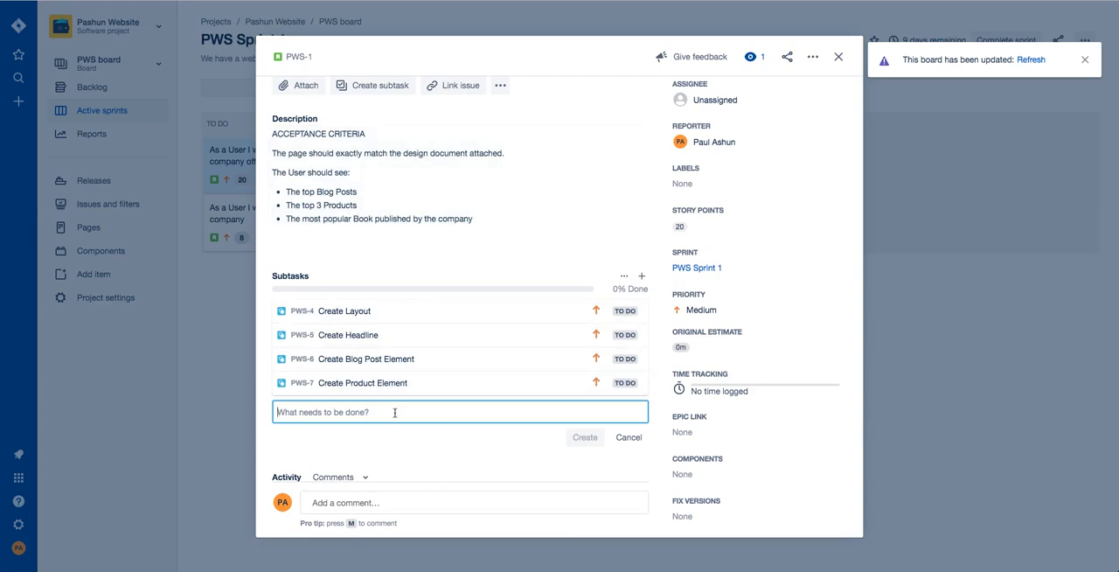
type("Cre")
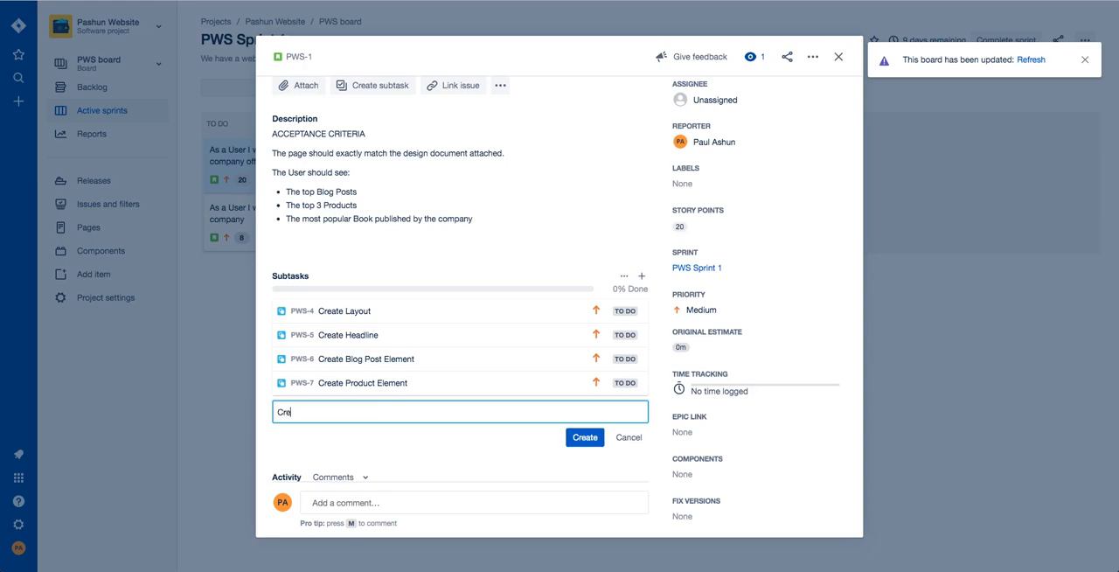
type("ate a Book")
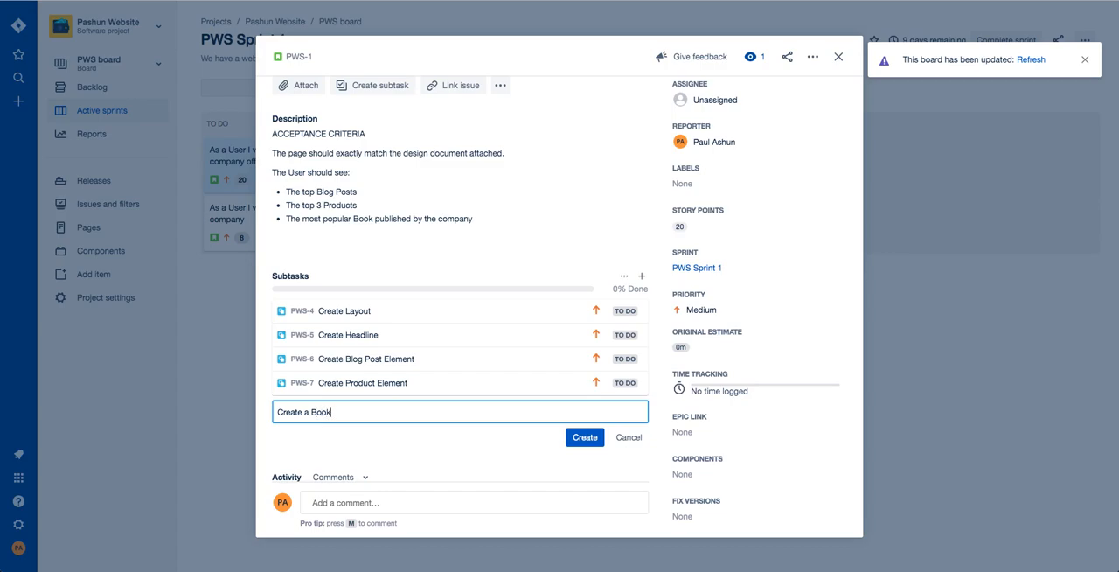
type("Published ")
type(" Element")
key("Return")
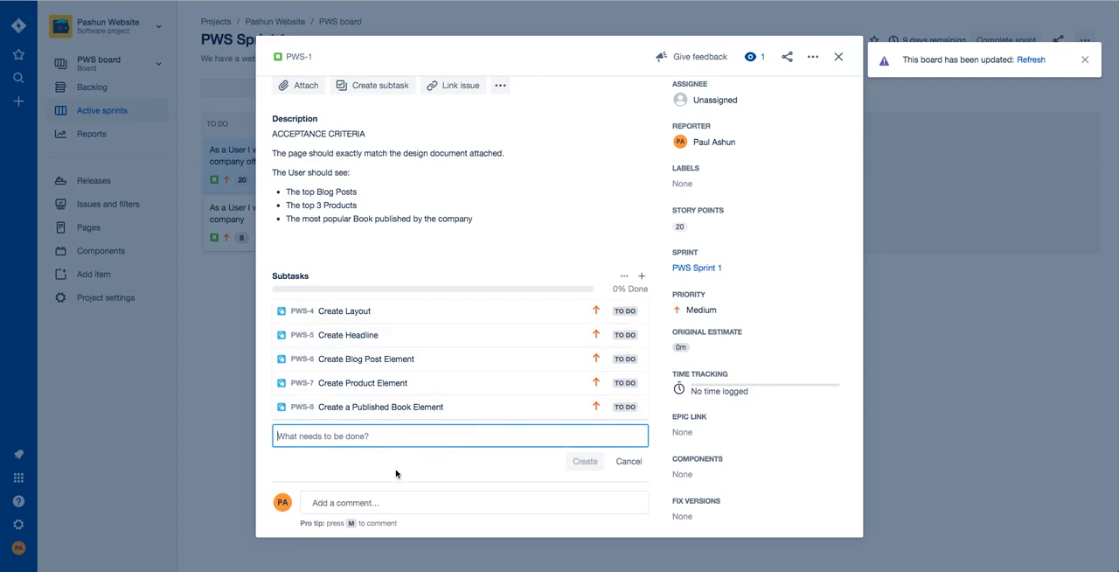
Set the Create Layout subtask's original estimate to 2d and return to the refreshed sprint board.
left_click(400, 314)
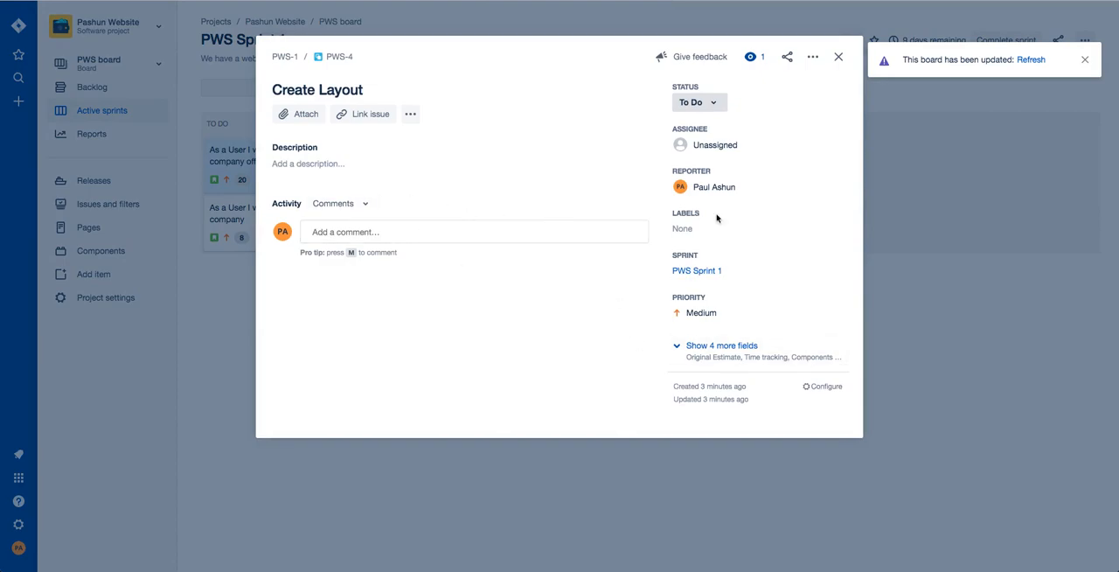
left_click(749, 363)
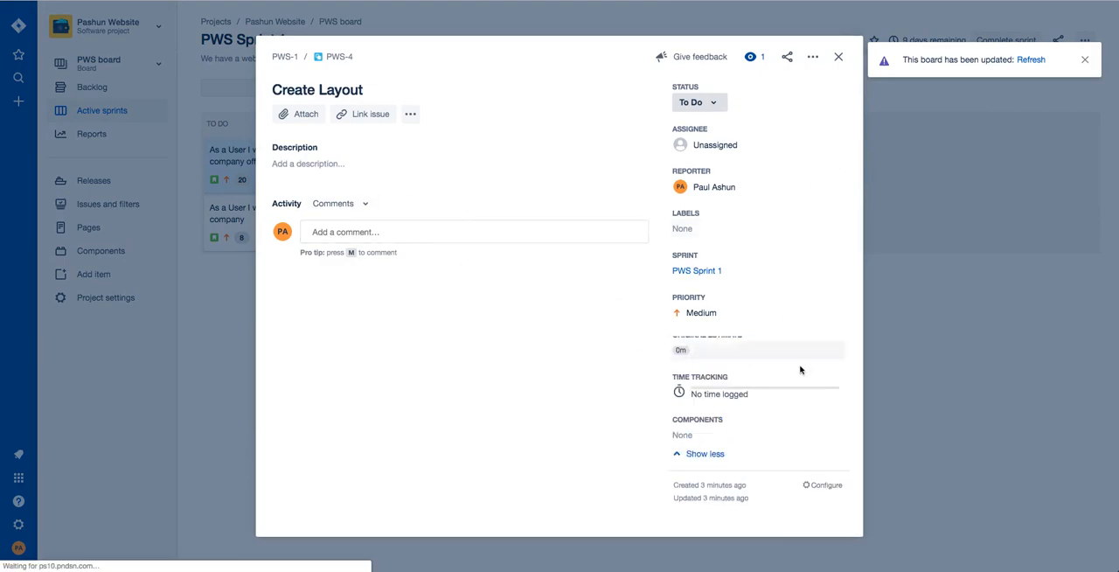
scroll(799, 425, "down", 1)
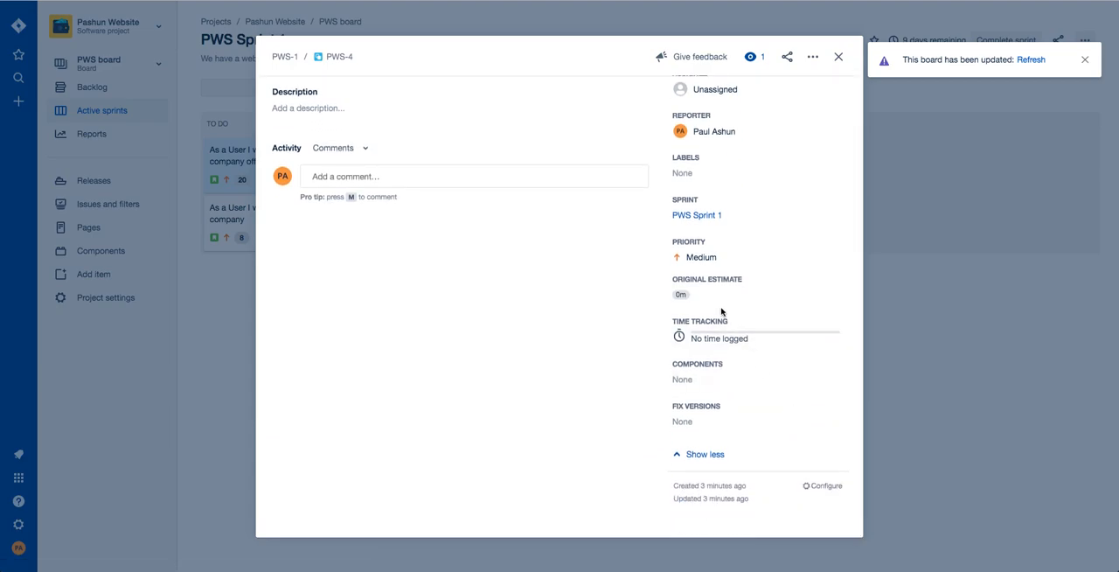
scroll(722, 311, "up", 1)
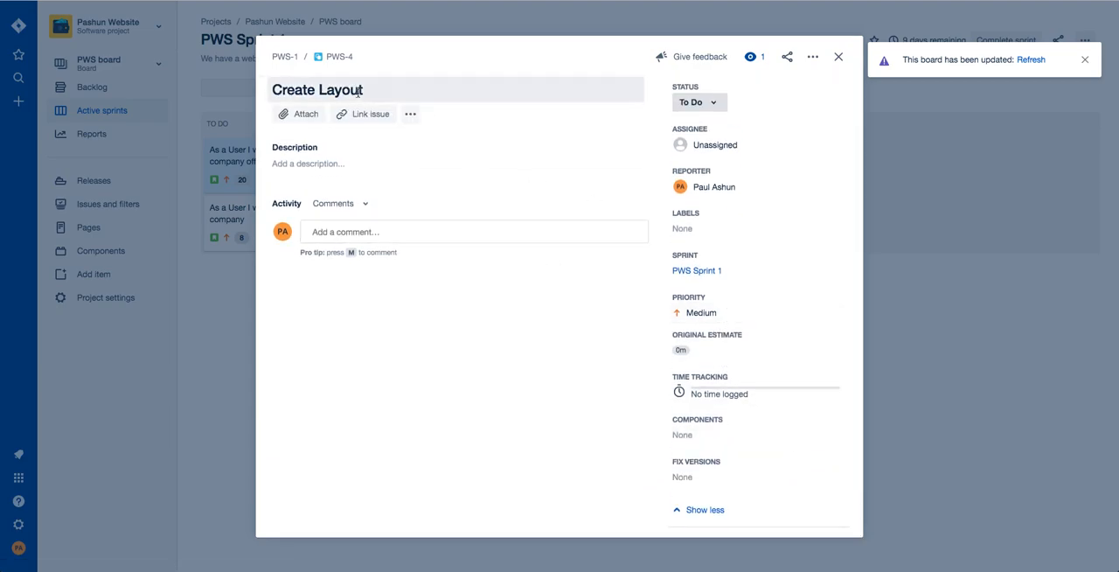
left_click(722, 349)
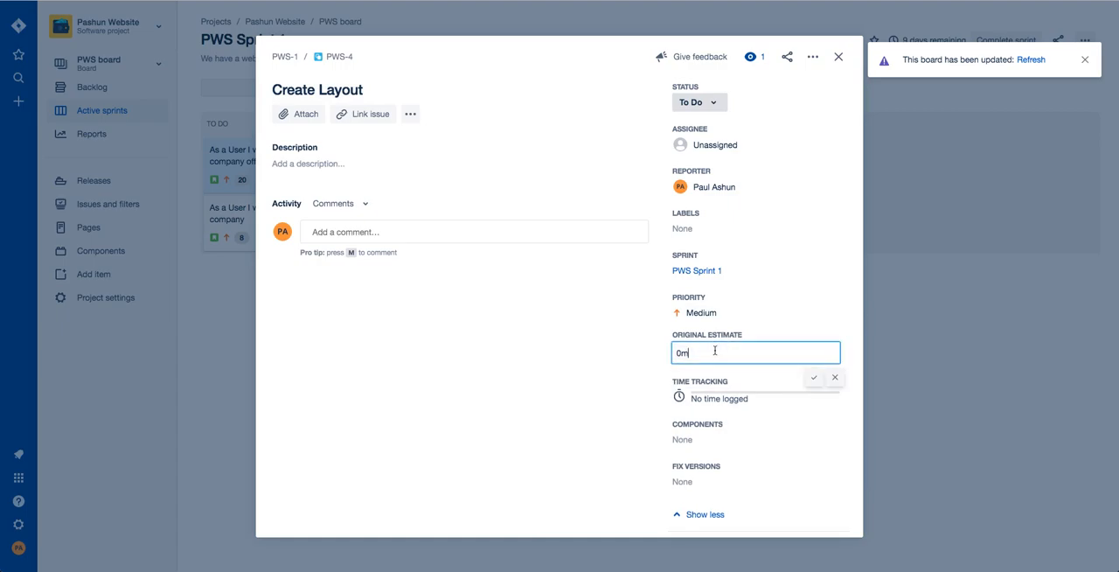
double_click(682, 353)
type("2d")
key("Return")
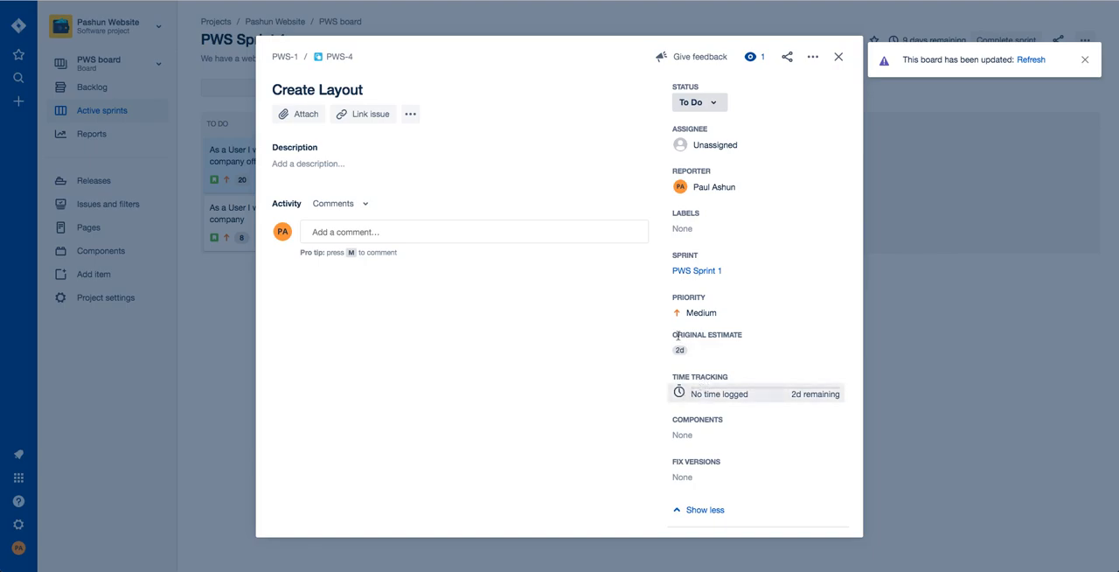
left_click(333, 56)
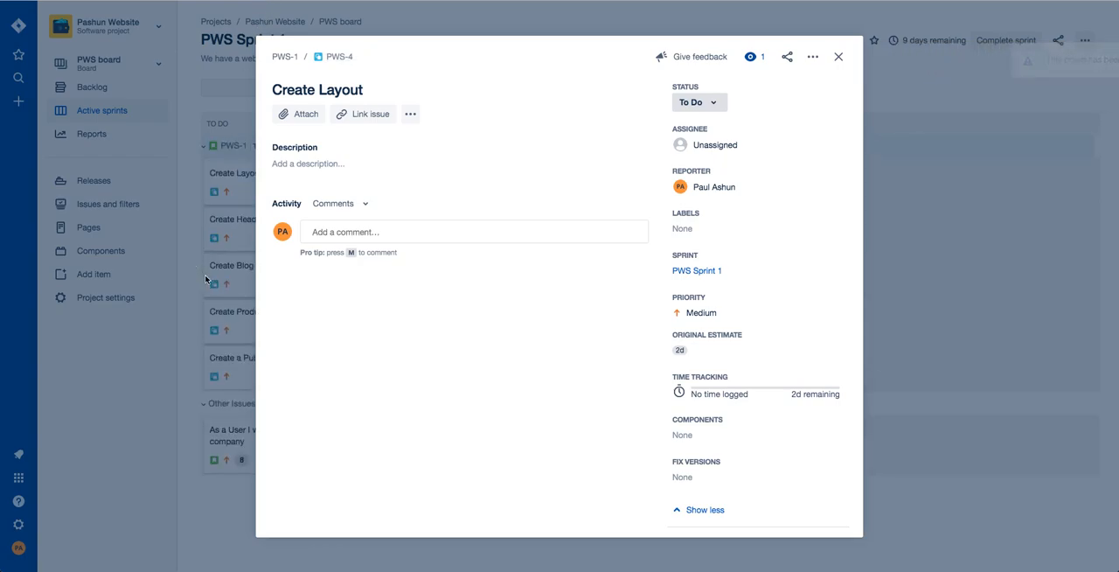
left_click(212, 276)
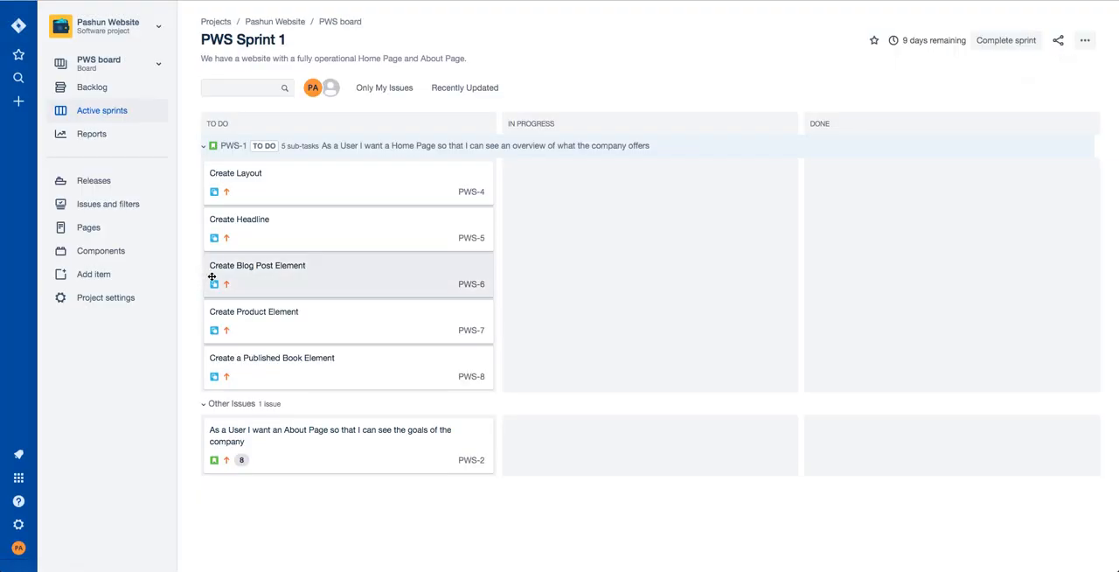
Set the original estimate of the Create Headline subtask to 5h and close the subtask.
left_click(308, 230)
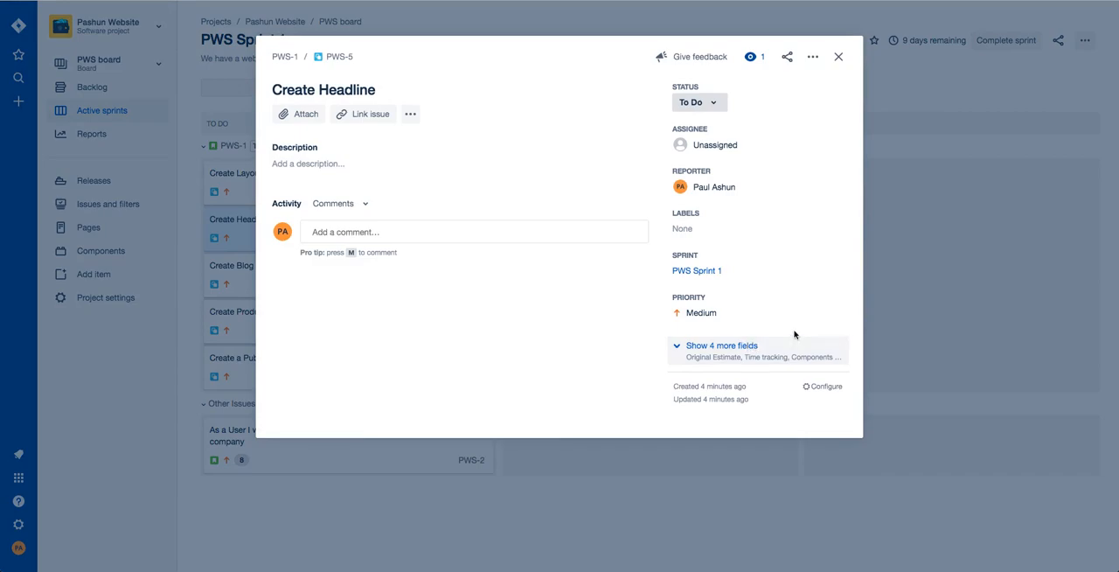
left_click(749, 347)
scroll(795, 352, "down", 1)
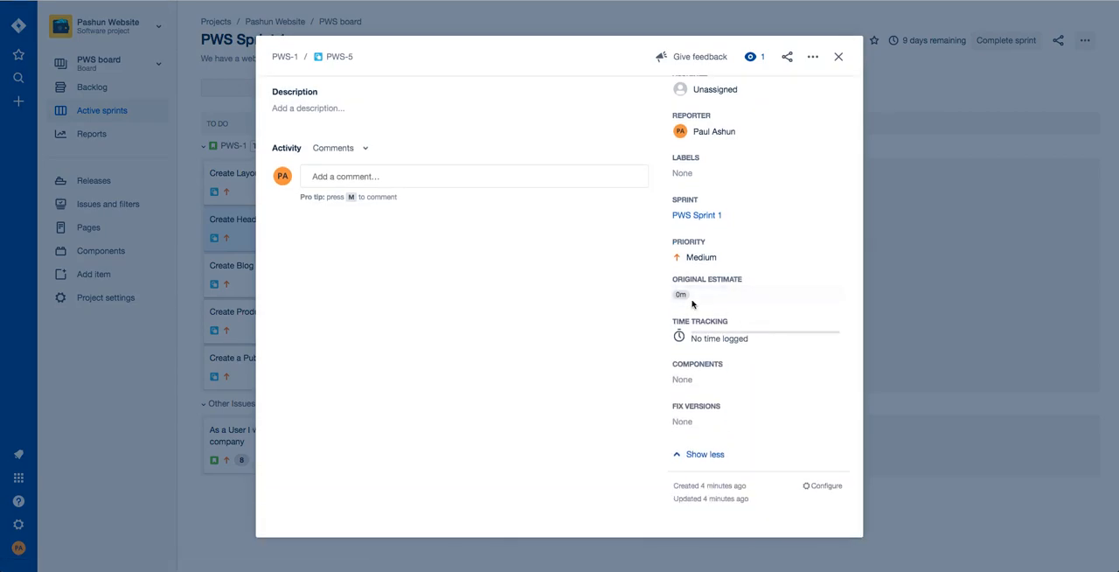
left_click(721, 299)
left_click_drag(689, 300, 652, 299)
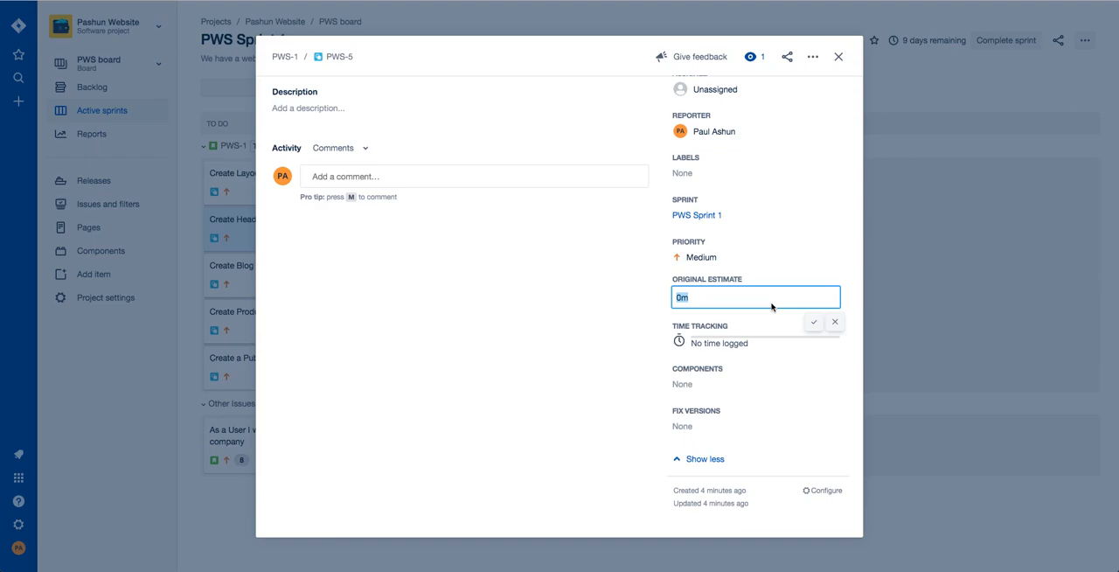
type("2h")
key("BackSpace")
key("BackSpace")
type("5")
key("Return")
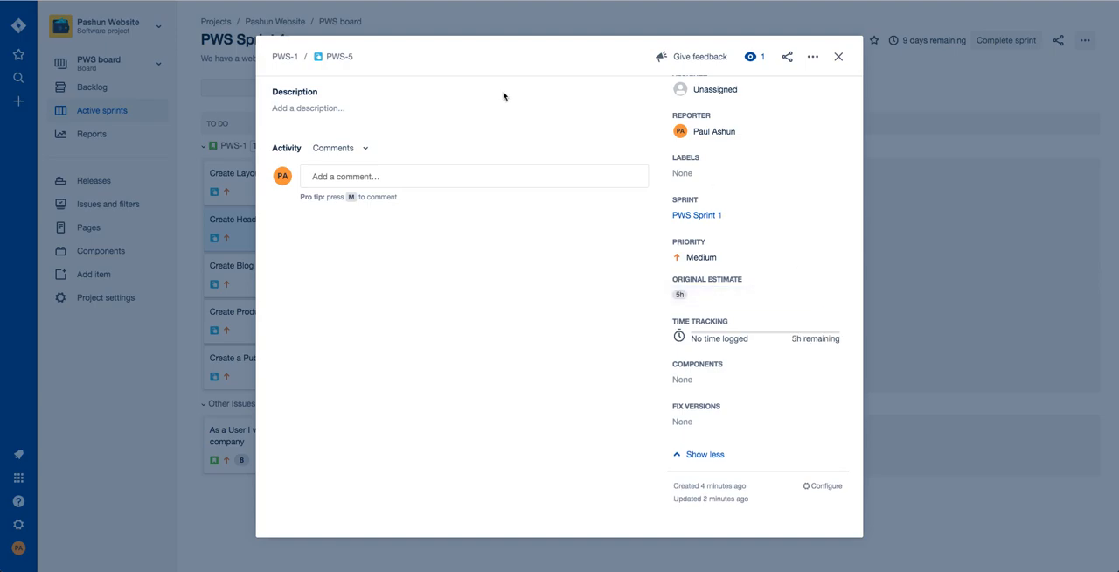
left_click(206, 305)
Set the original estimate of the Create Blog Post Element subtask to 2d and close the subtask.
left_click(303, 269)
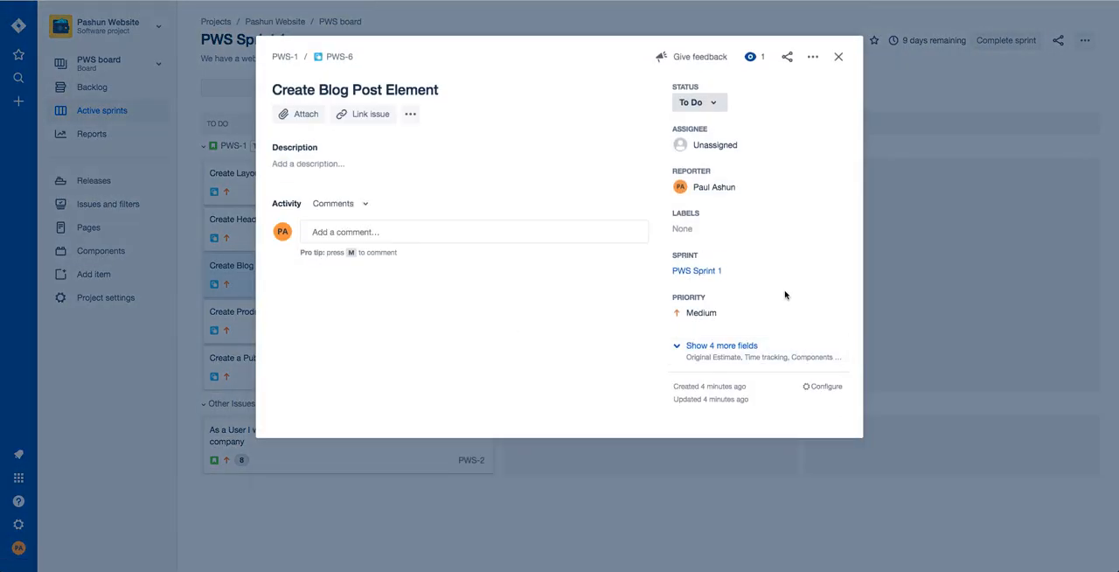
left_click(739, 344)
left_click(715, 354)
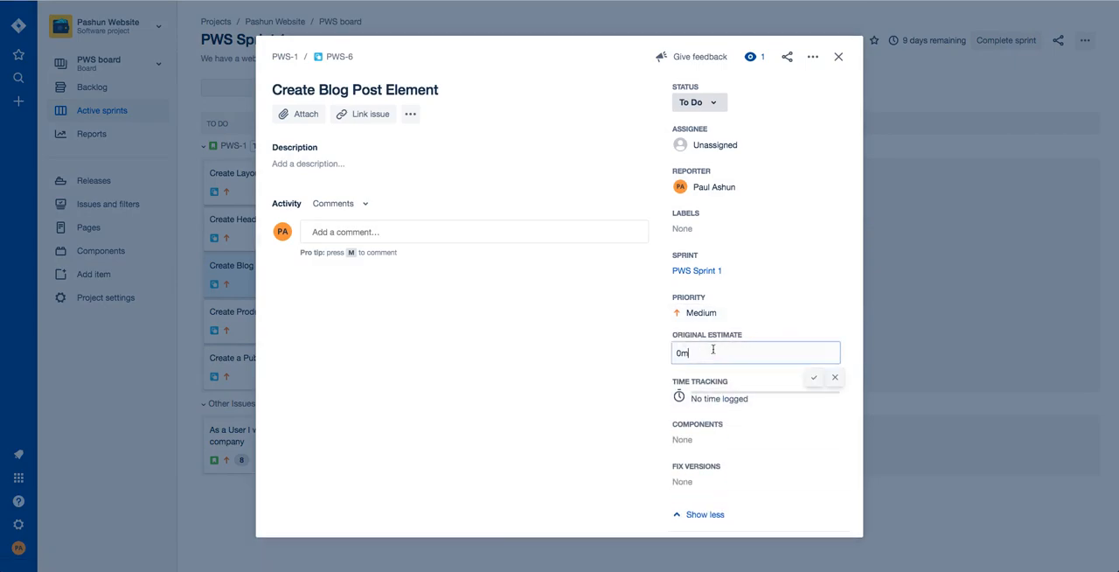
left_click_drag(677, 354, 739, 354)
type("2d")
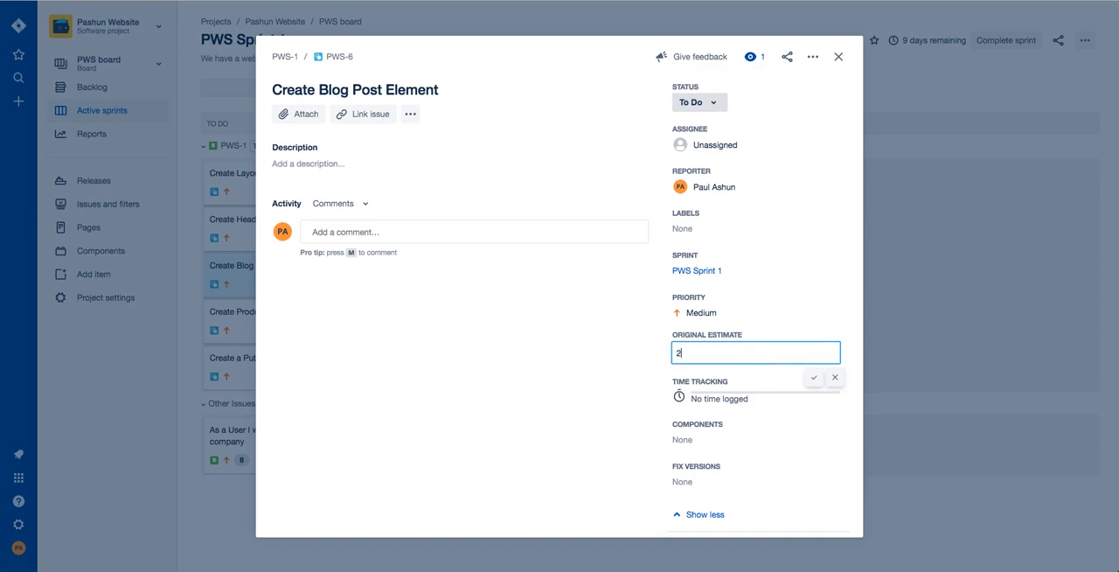
key("Return")
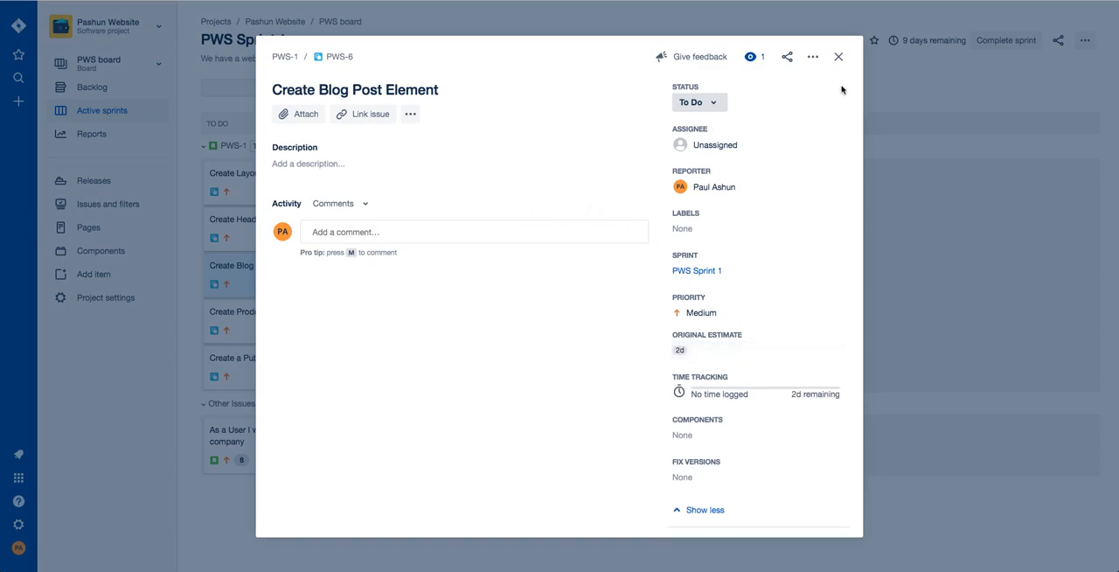
left_click(838, 56)
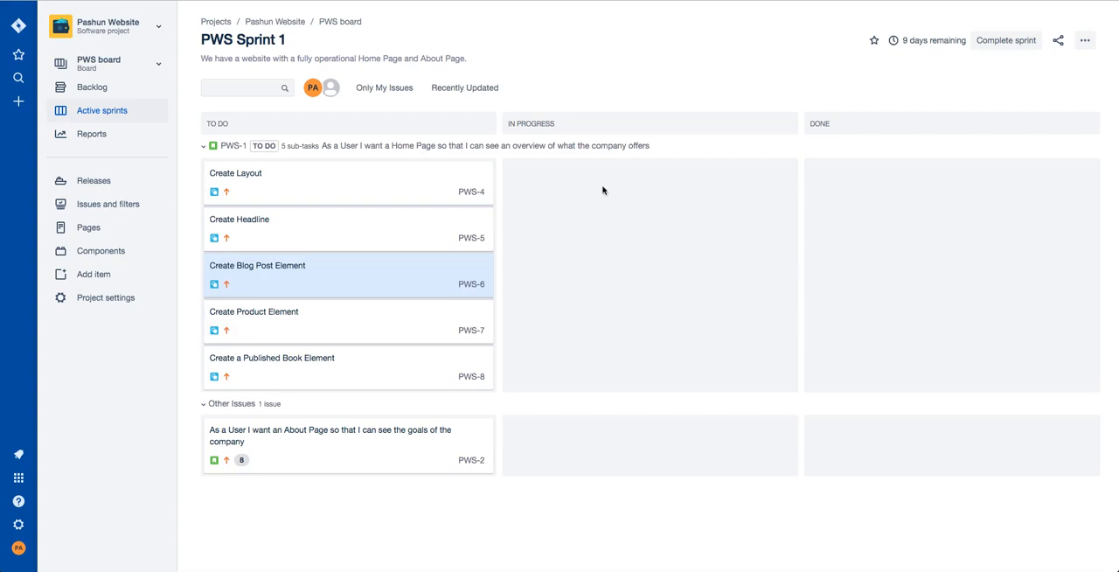
Move the Create Layout subtask to In Progress, and move Create Headline through In Progress to Done.
left_click_drag(327, 179, 606, 184)
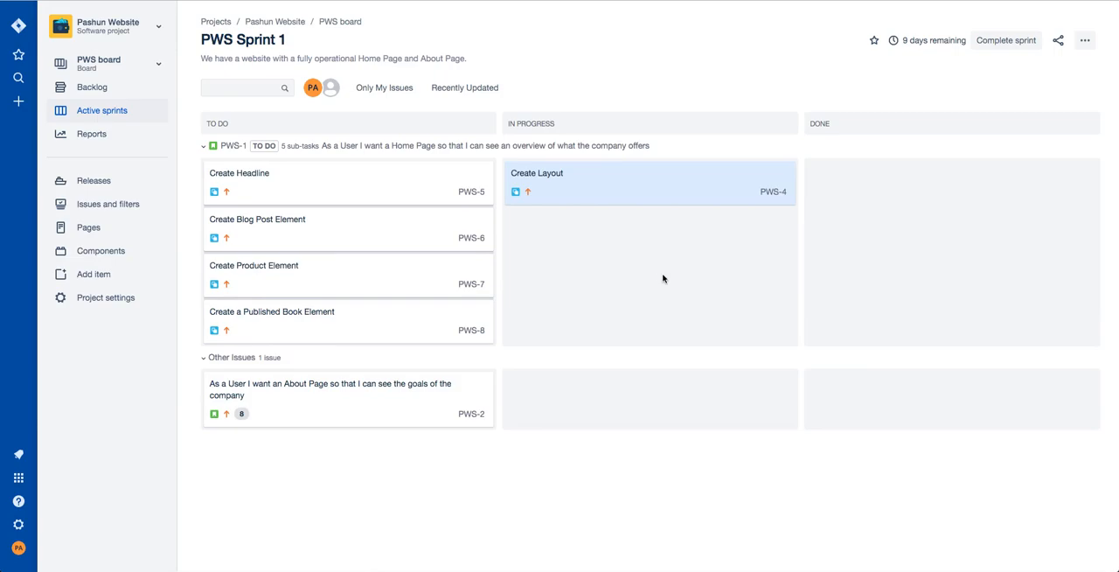
left_click_drag(377, 167, 689, 225)
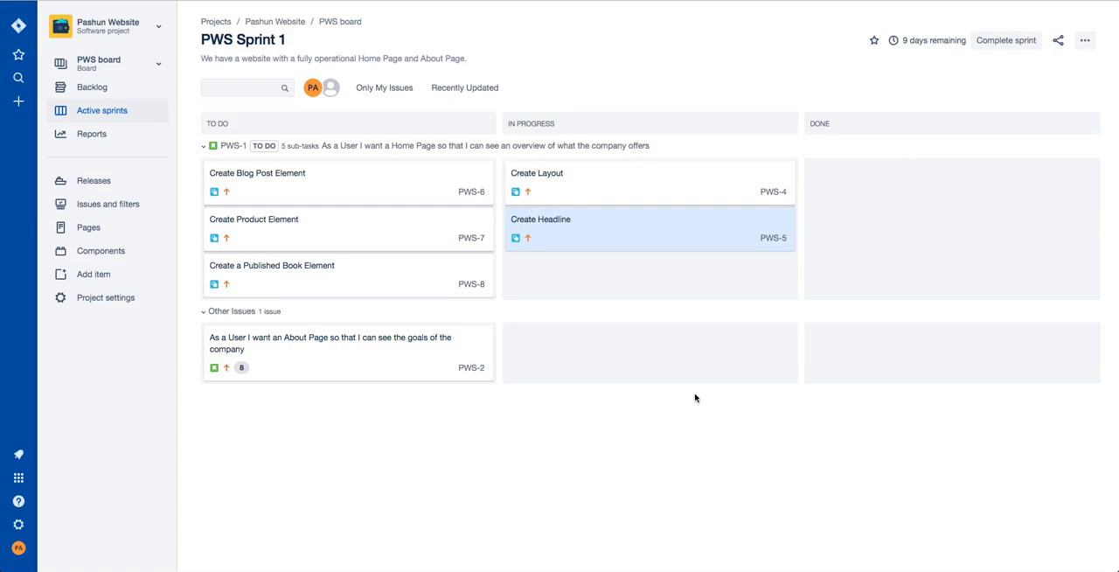
left_click_drag(670, 232, 961, 206)
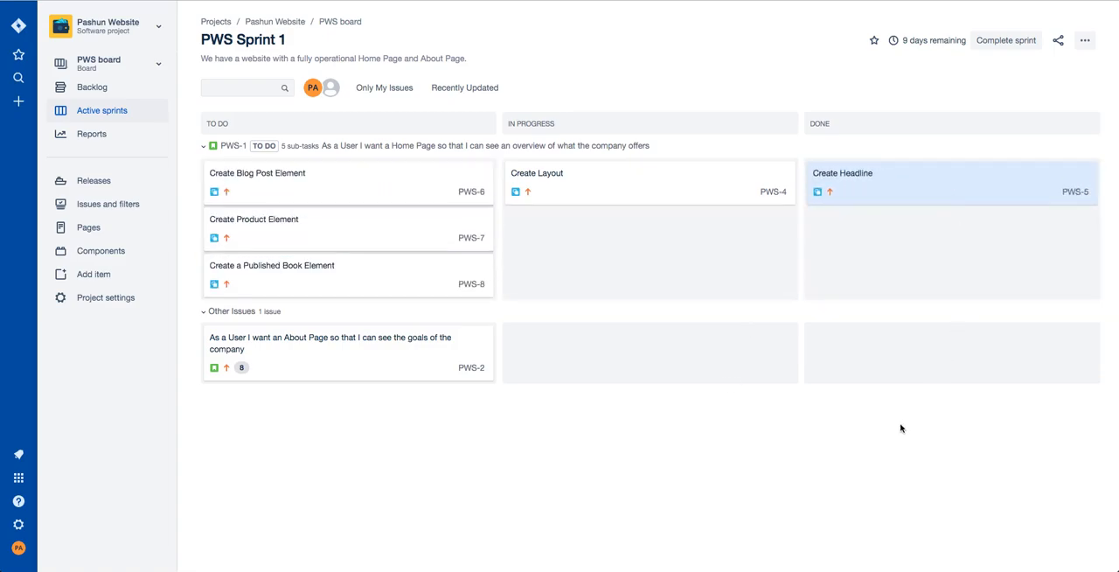
left_click(870, 470)
Look through the project's available Agile and Issue analysis reports, and return to the backlog.
left_click(91, 144)
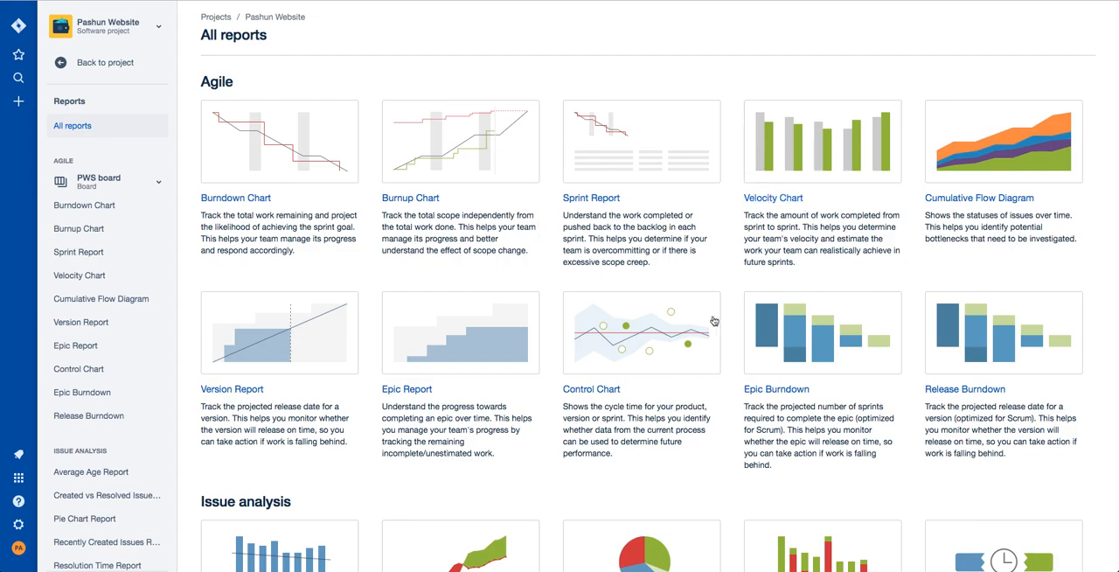
scroll(620, 439, "down", 5)
scroll(688, 460, "up", 1)
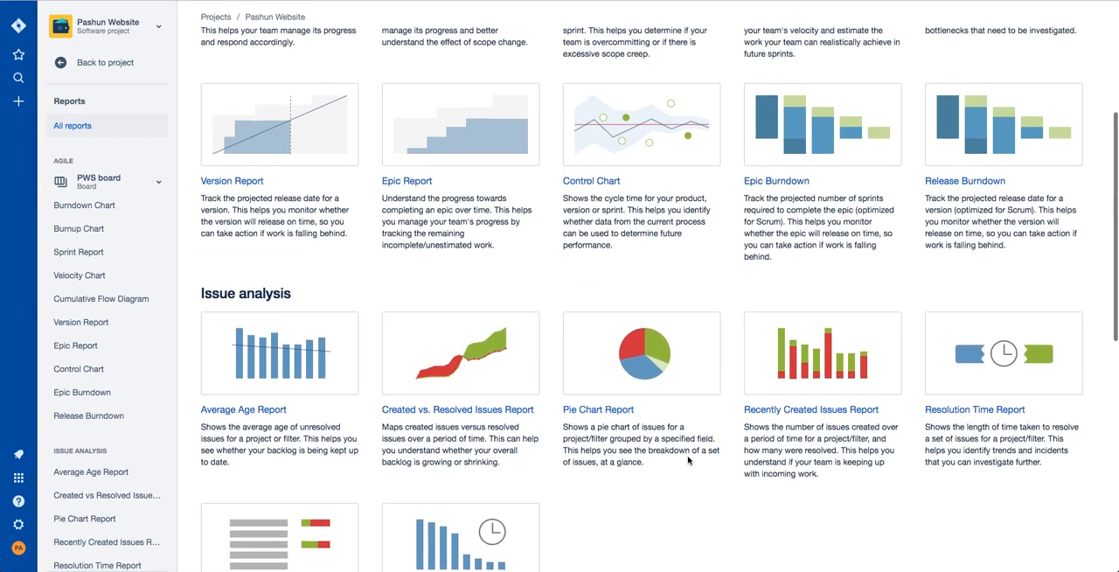
scroll(688, 460, "up", 5)
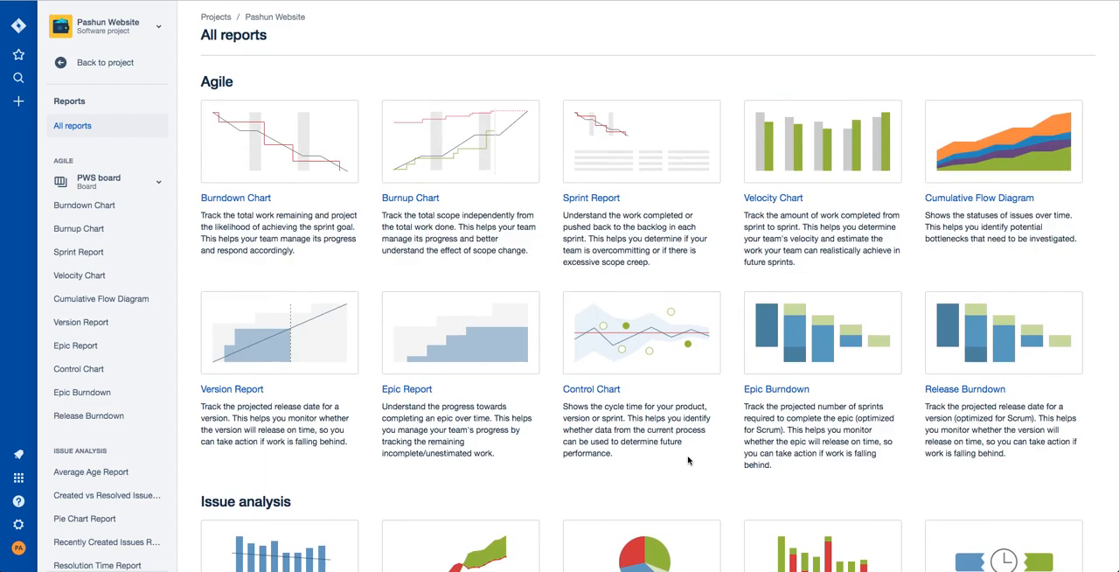
scroll(300, 244, "down", 1)
scroll(284, 238, "up", 1)
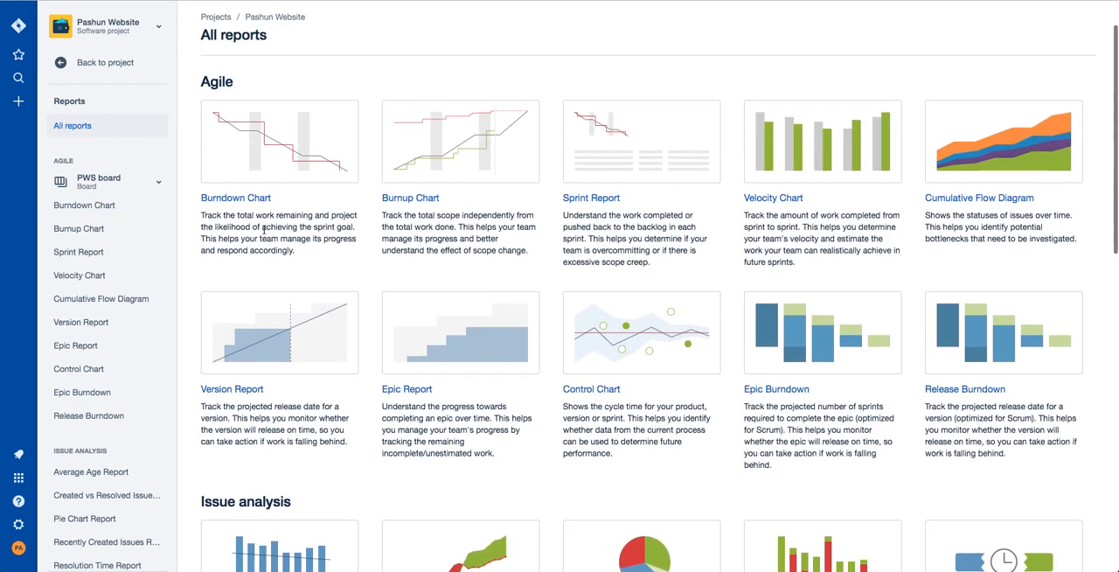
left_click(105, 62)
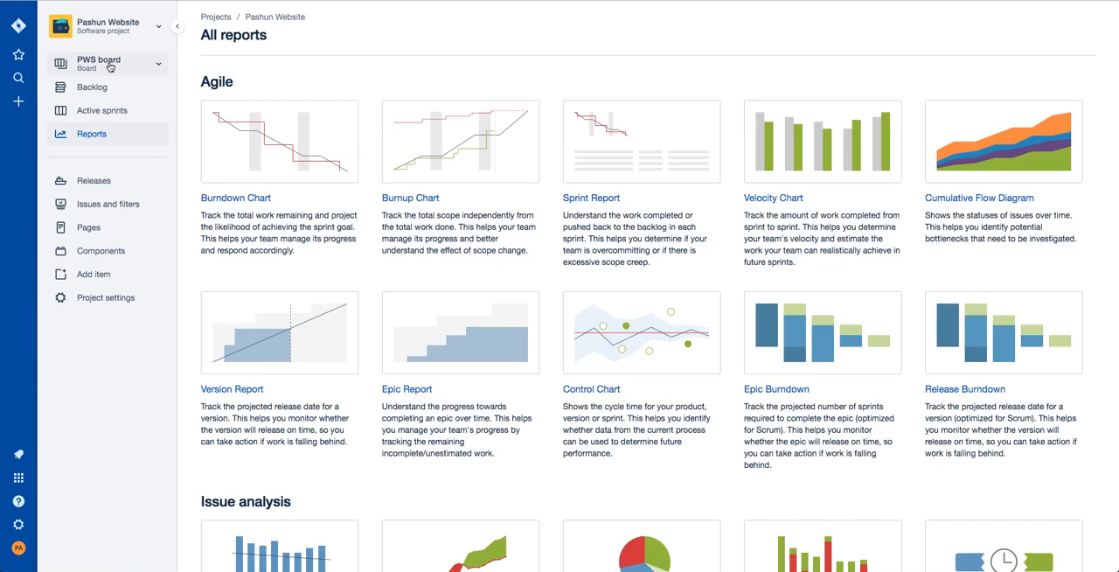
left_click(91, 87)
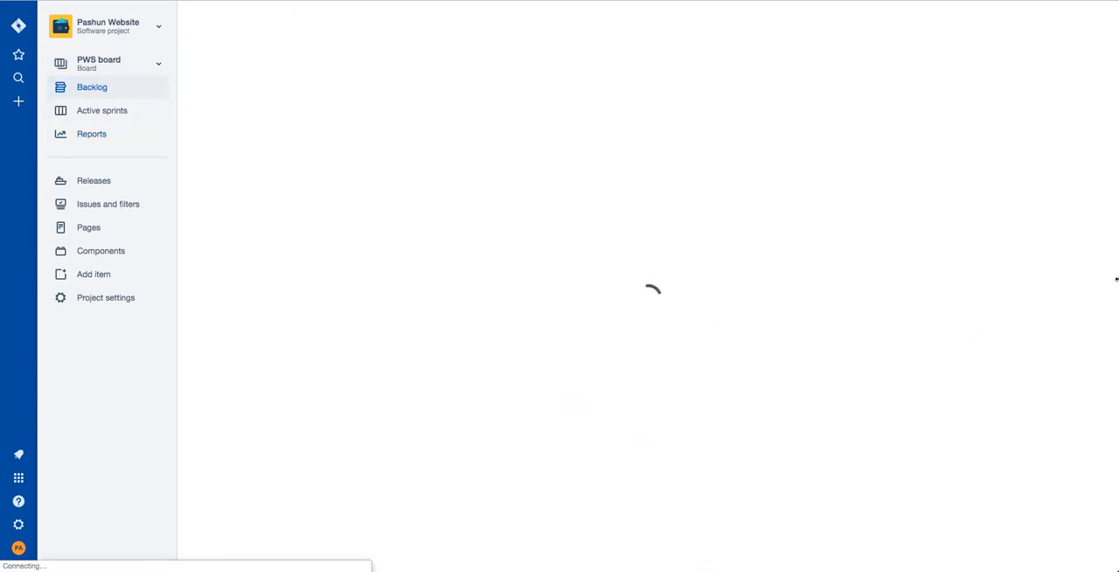